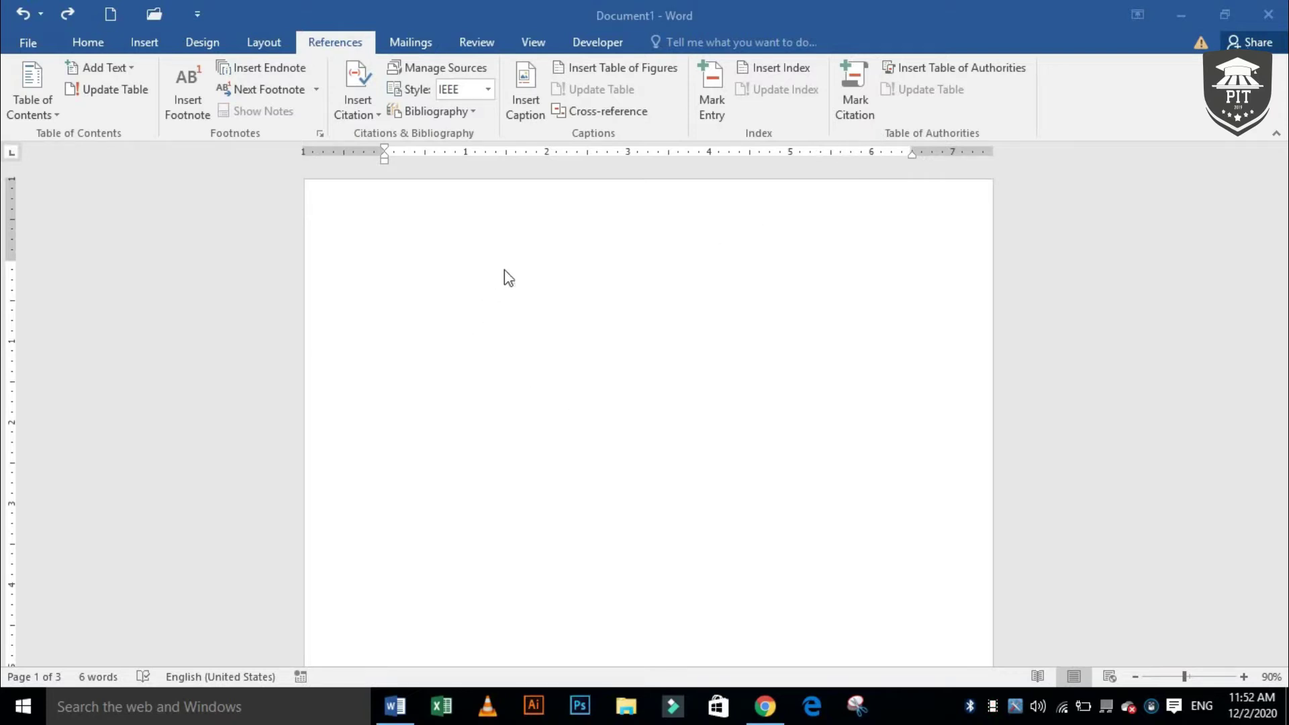
Look through the three pages of the document to review the fruit and drink word lists.
scroll(537, 341, down, 10)
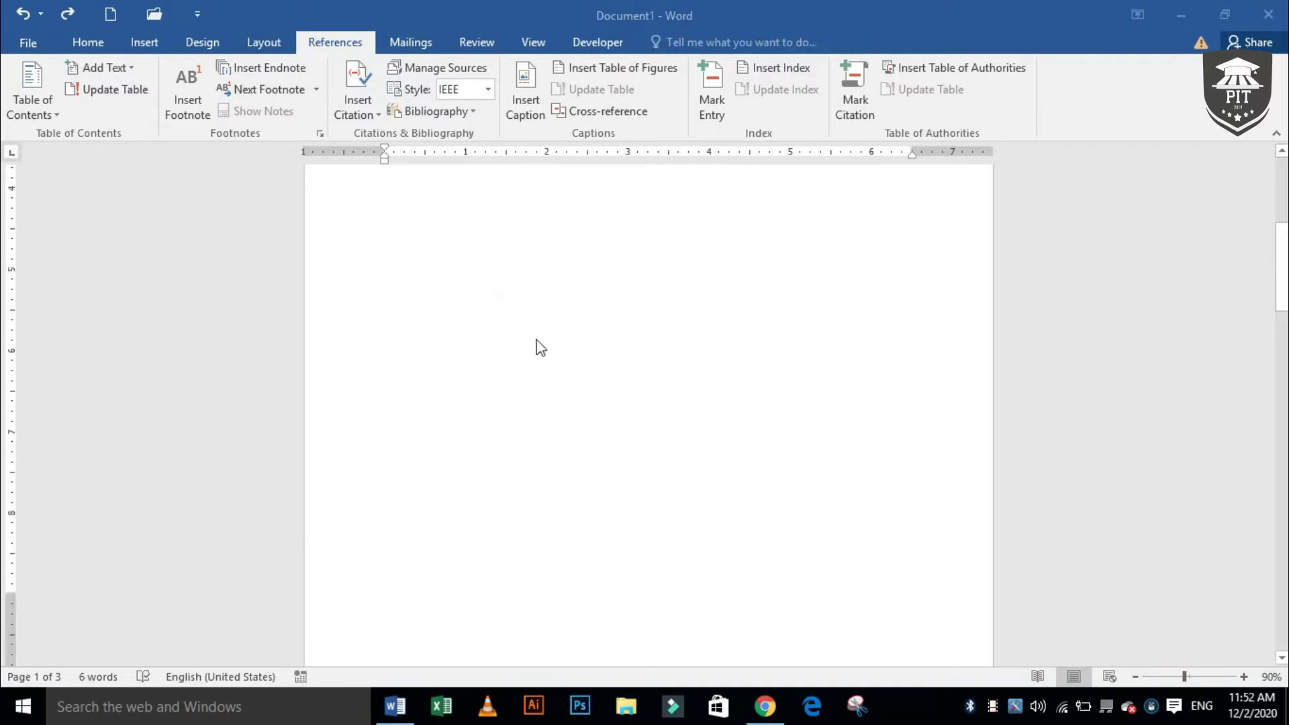
scroll(798, 299, up, 3)
scroll(798, 298, up, 8)
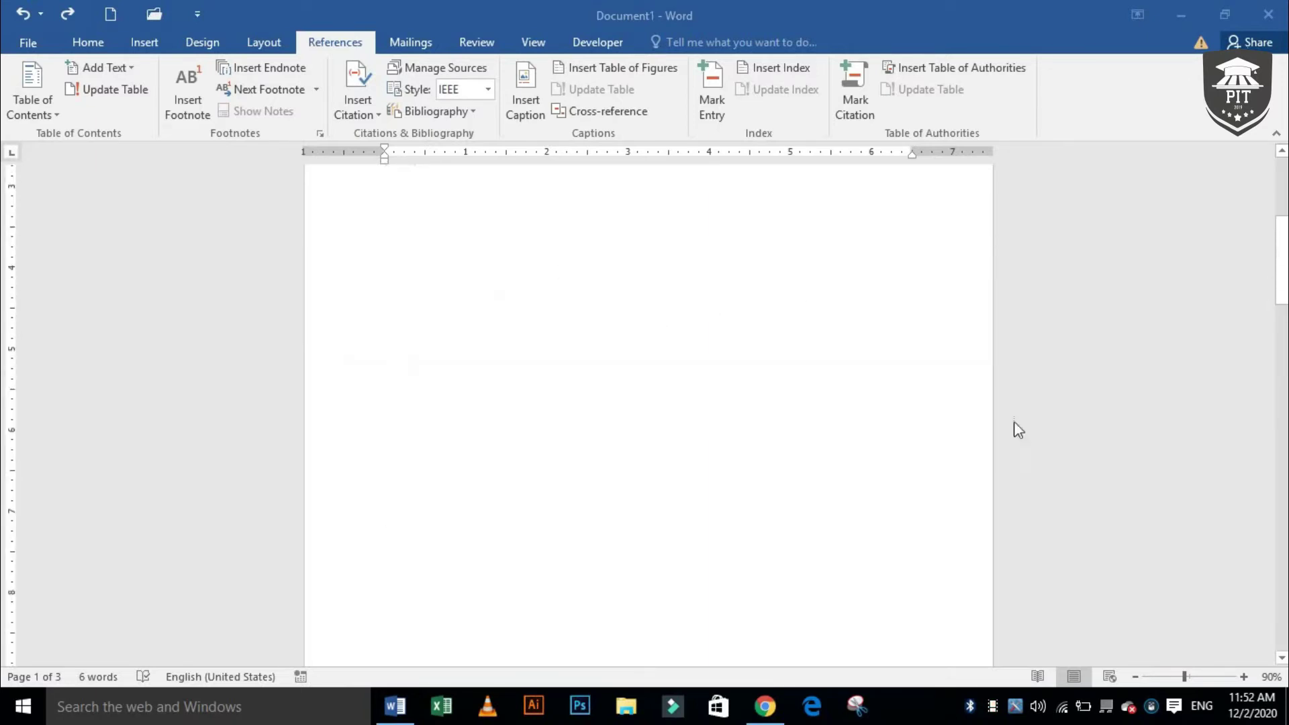
scroll(524, 363, down, 8)
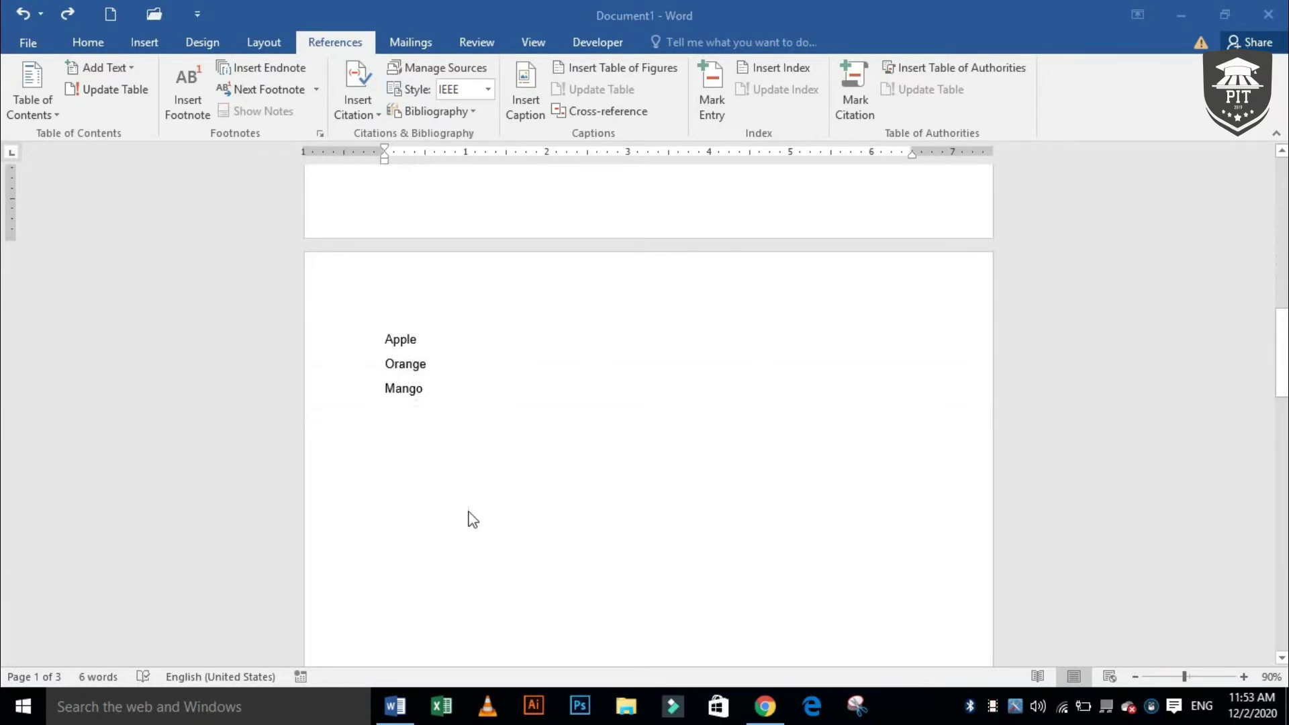
scroll(483, 478, down, 8)
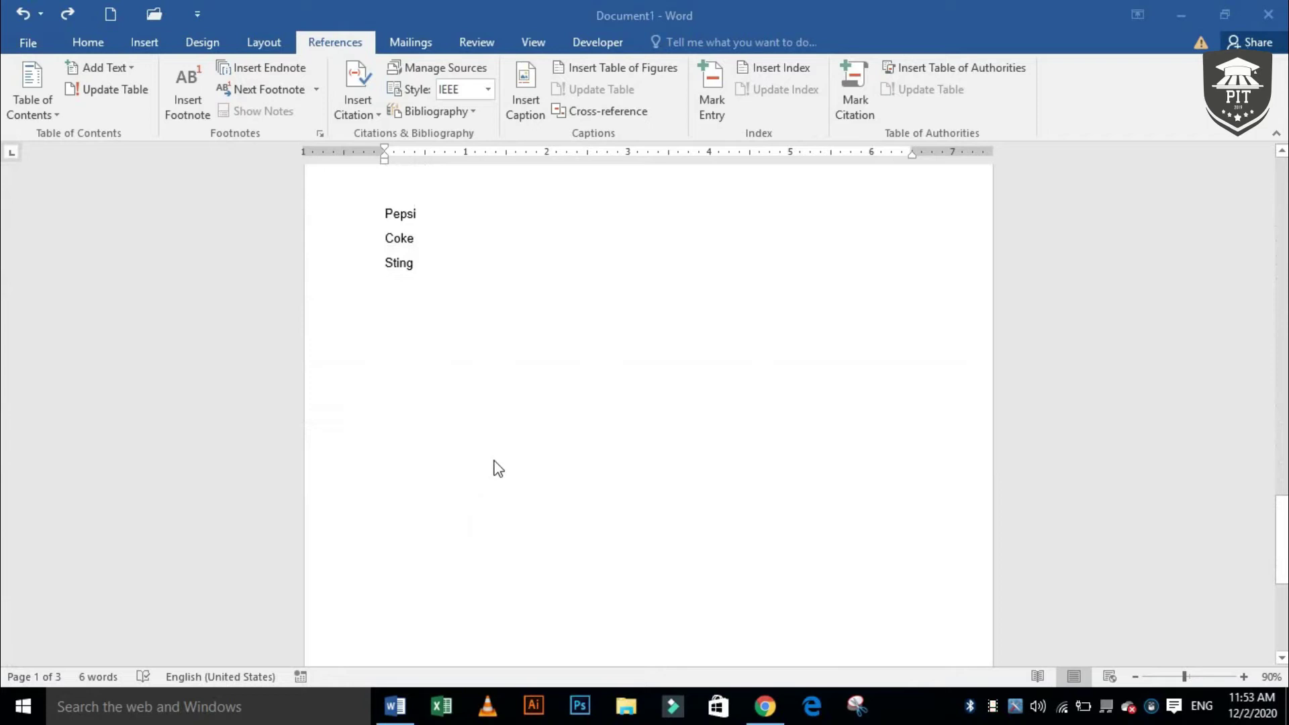
scroll(555, 371, up, 5)
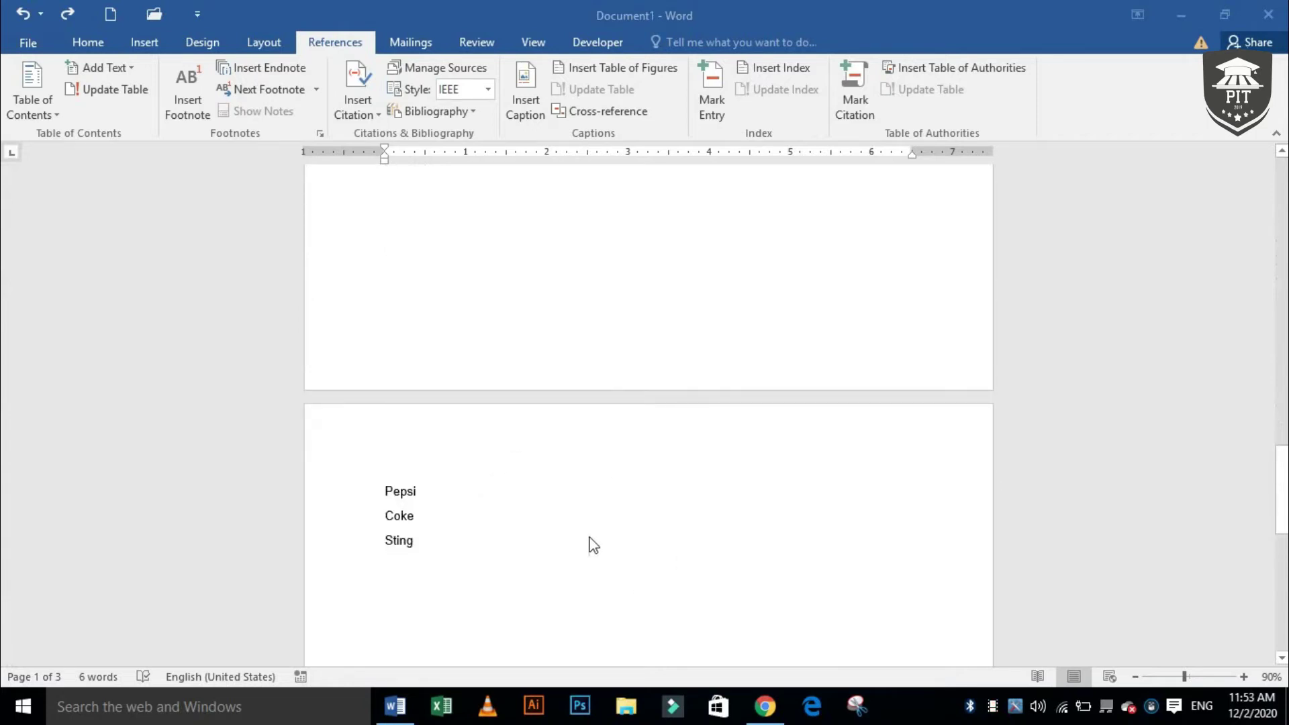
scroll(592, 537, up, 5)
scroll(599, 523, up, 10)
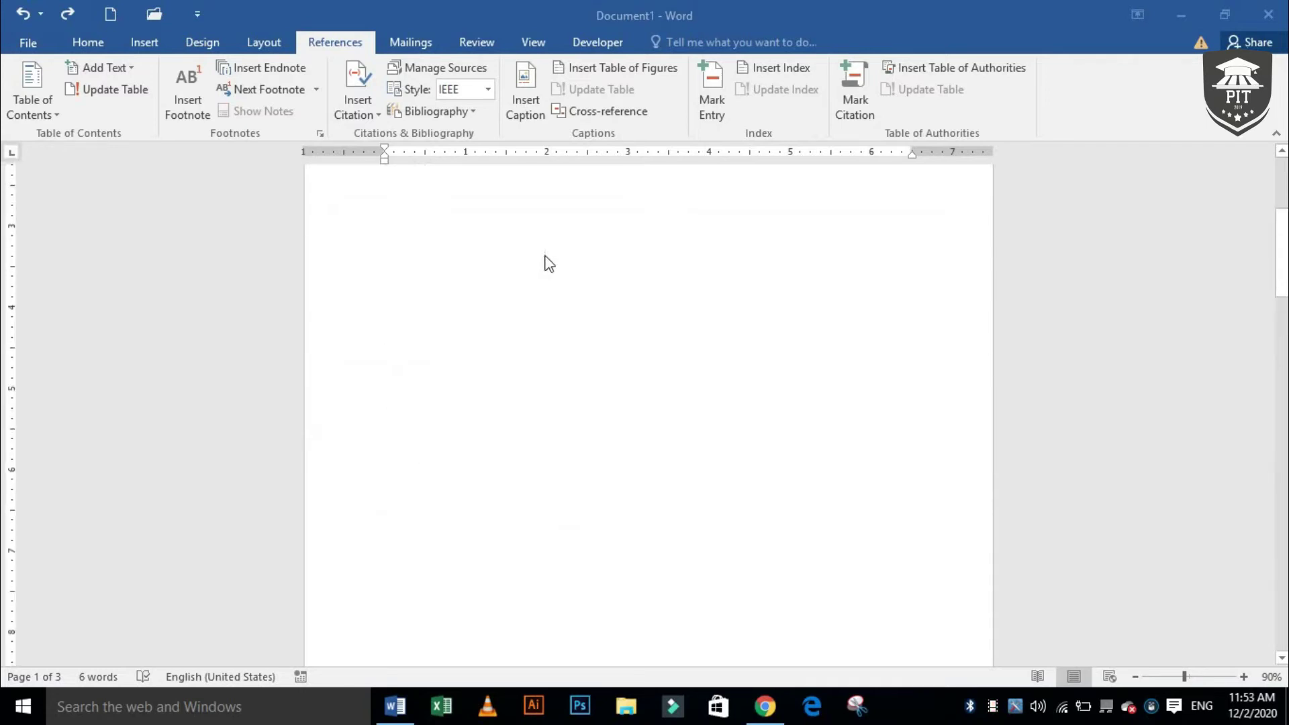
Select the word Apple on page 2 and start marking it as a citation.
scroll(510, 298, down, 4)
click(413, 381)
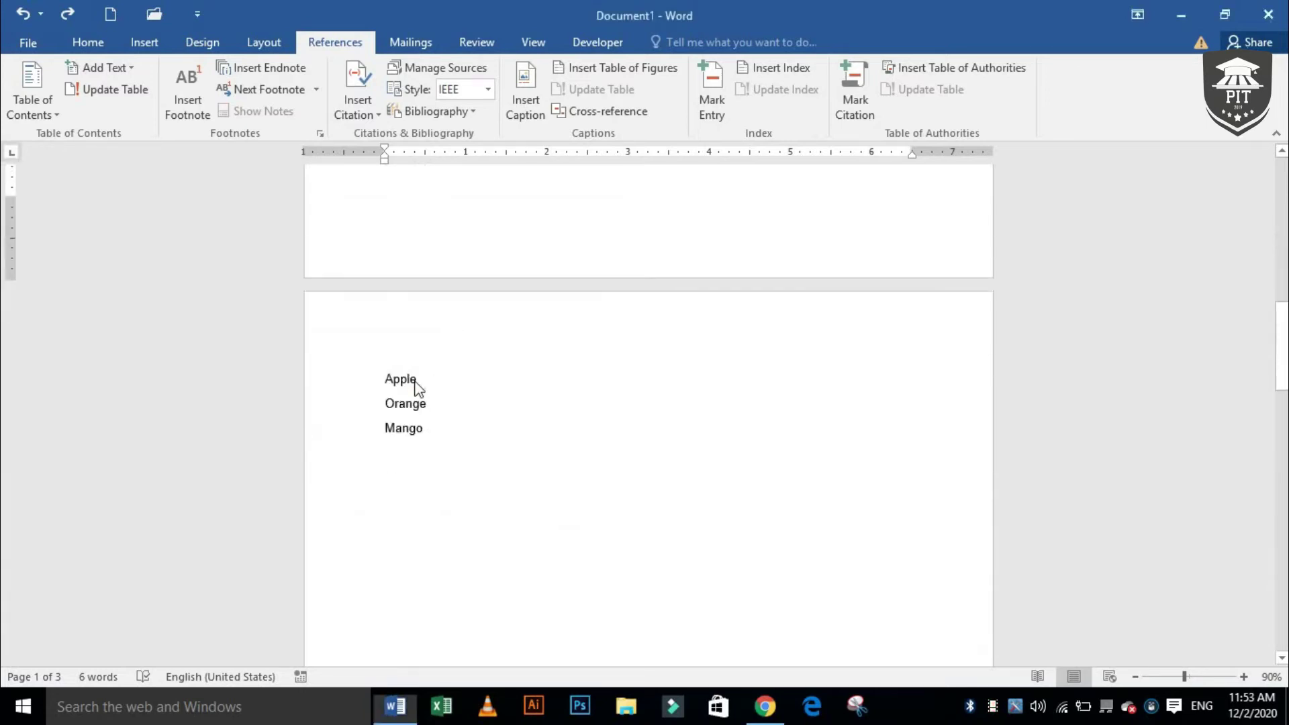
double_click(403, 381)
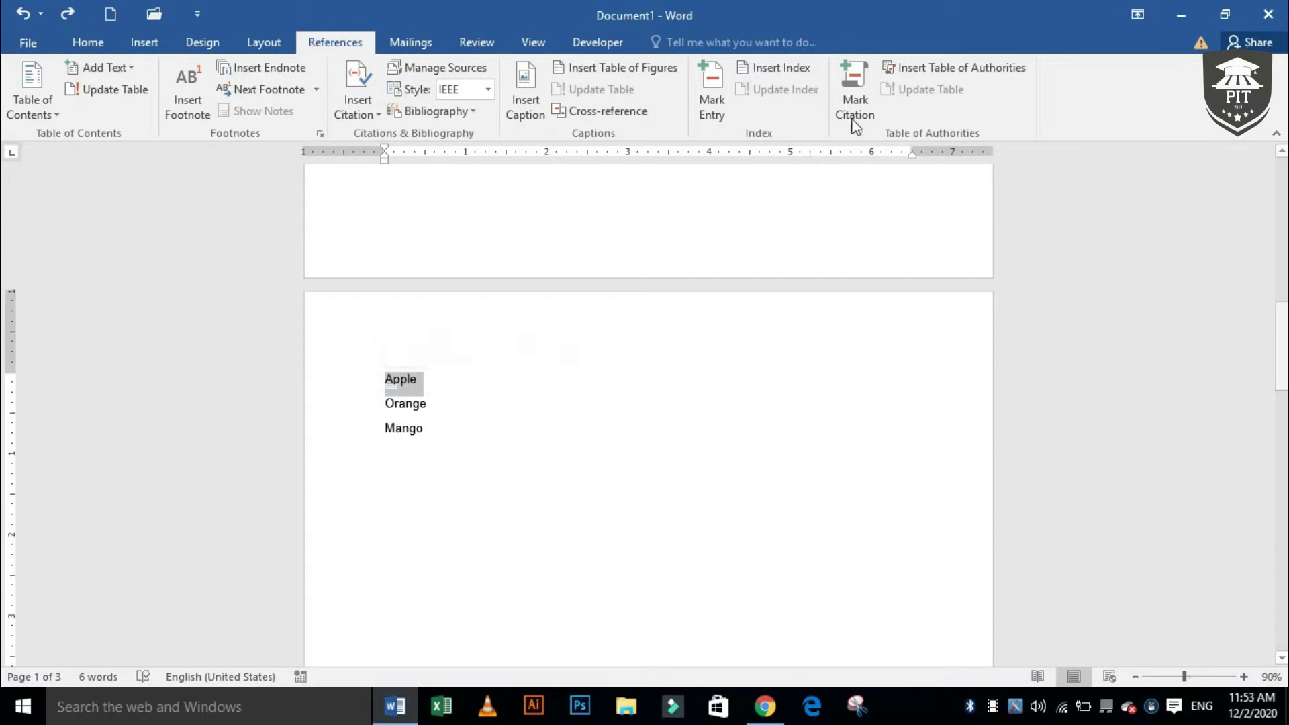
click(842, 100)
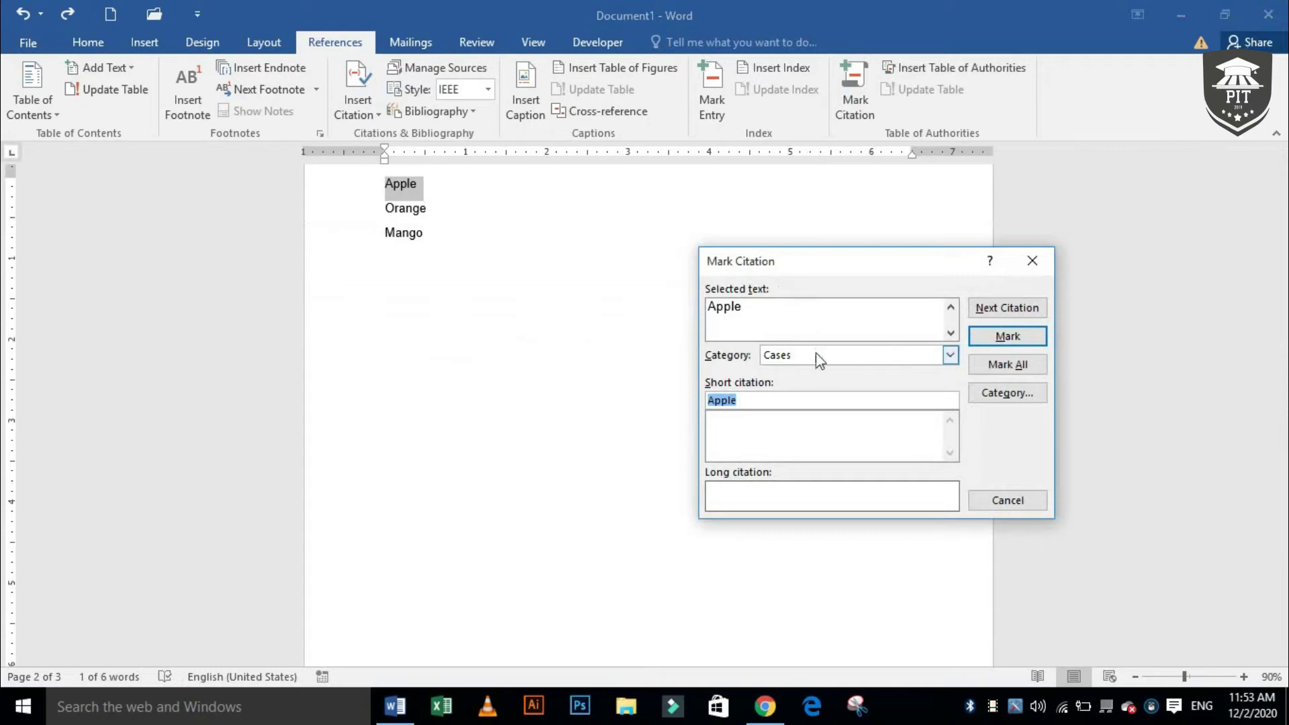
click(856, 354)
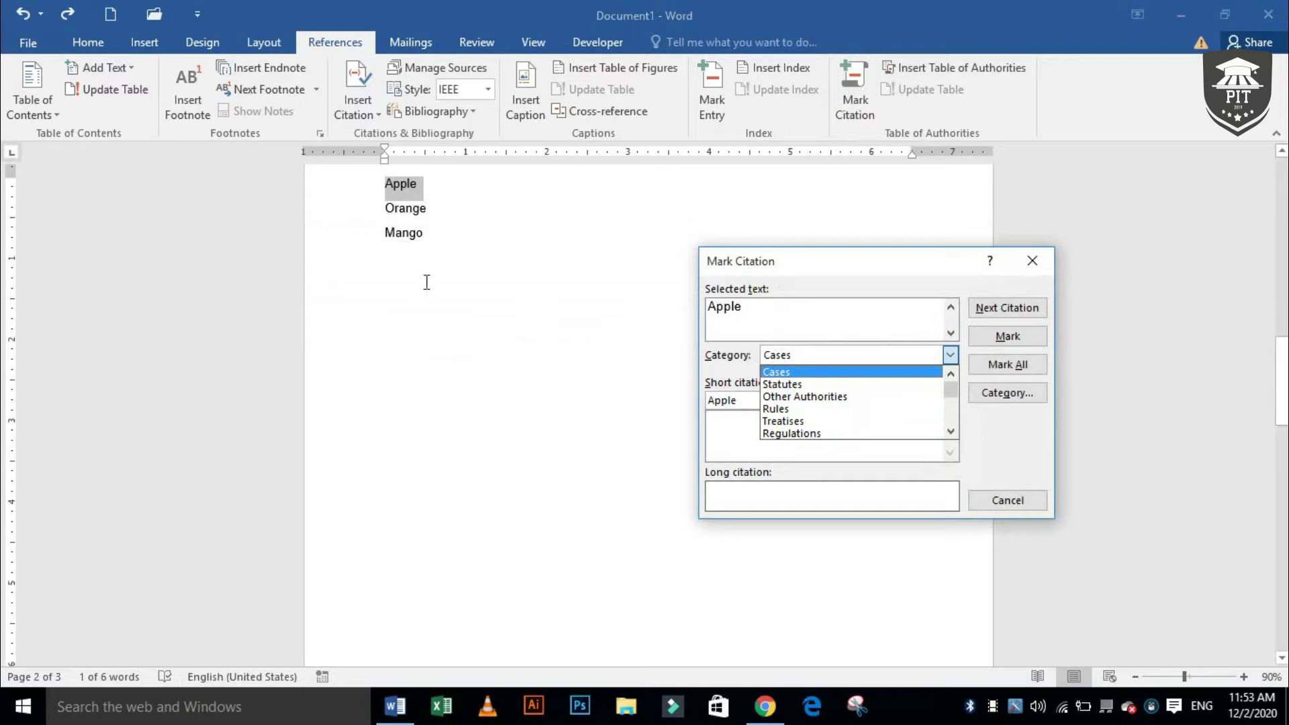
click(844, 311)
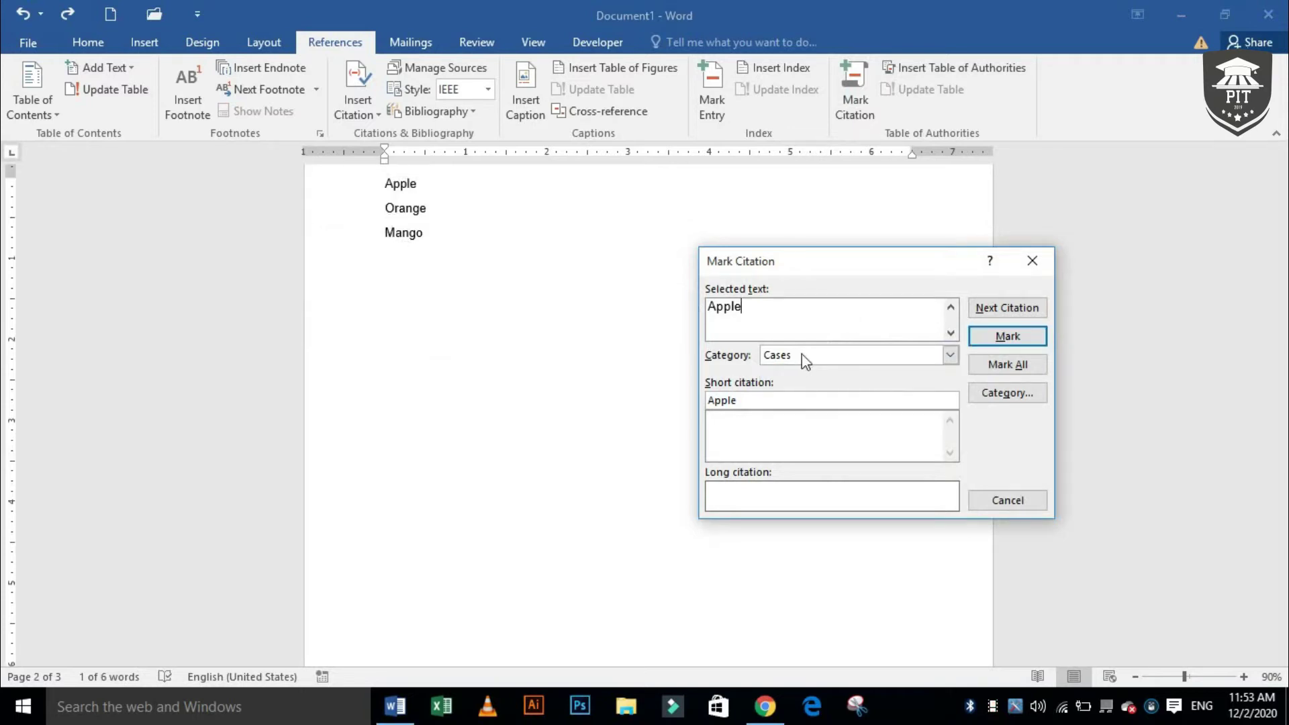
Replace citation category 8 with a custom category named "fruits".
click(1007, 395)
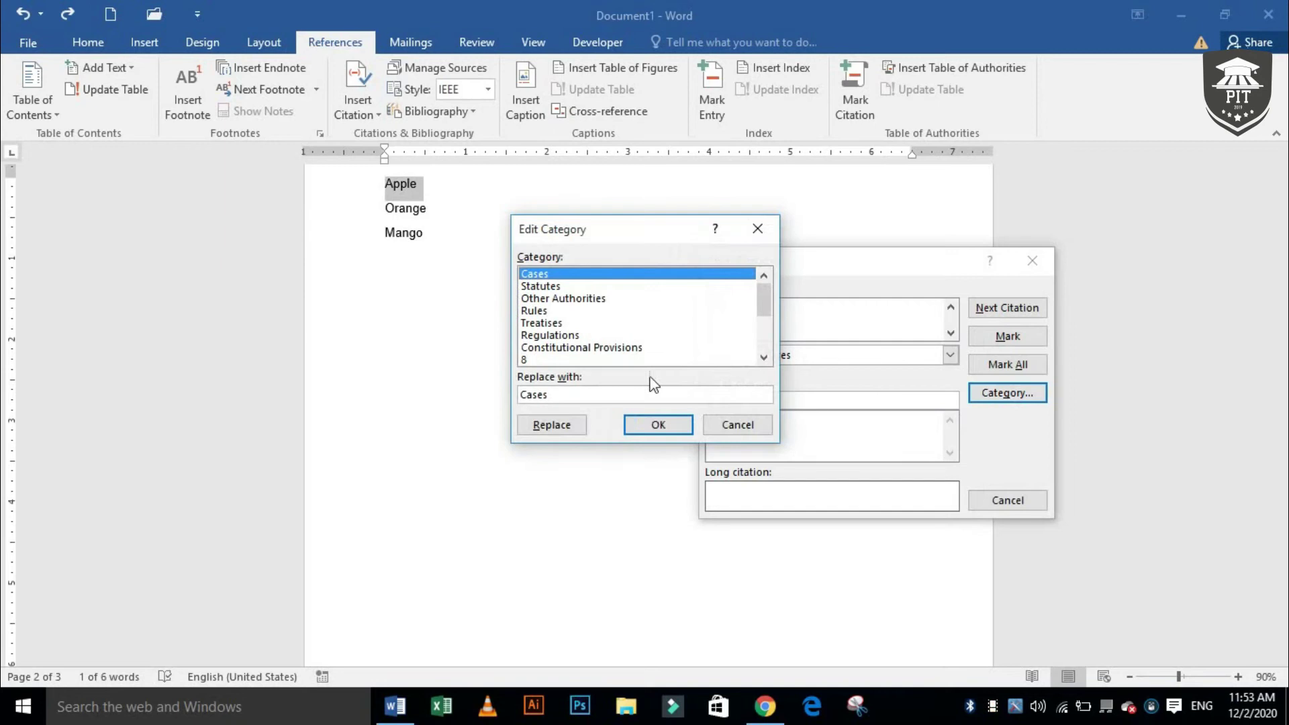
scroll(577, 348, down, 3)
scroll(546, 347, up, 3)
click(535, 360)
click(549, 395)
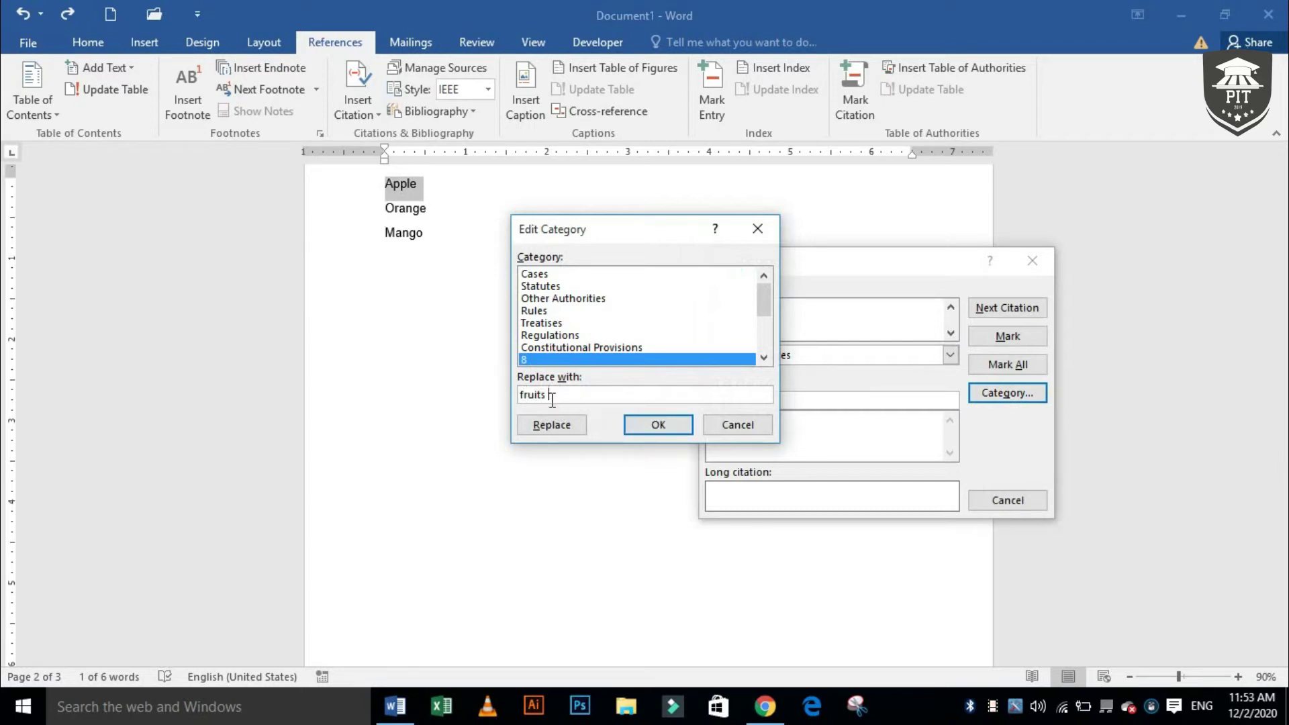
click(566, 427)
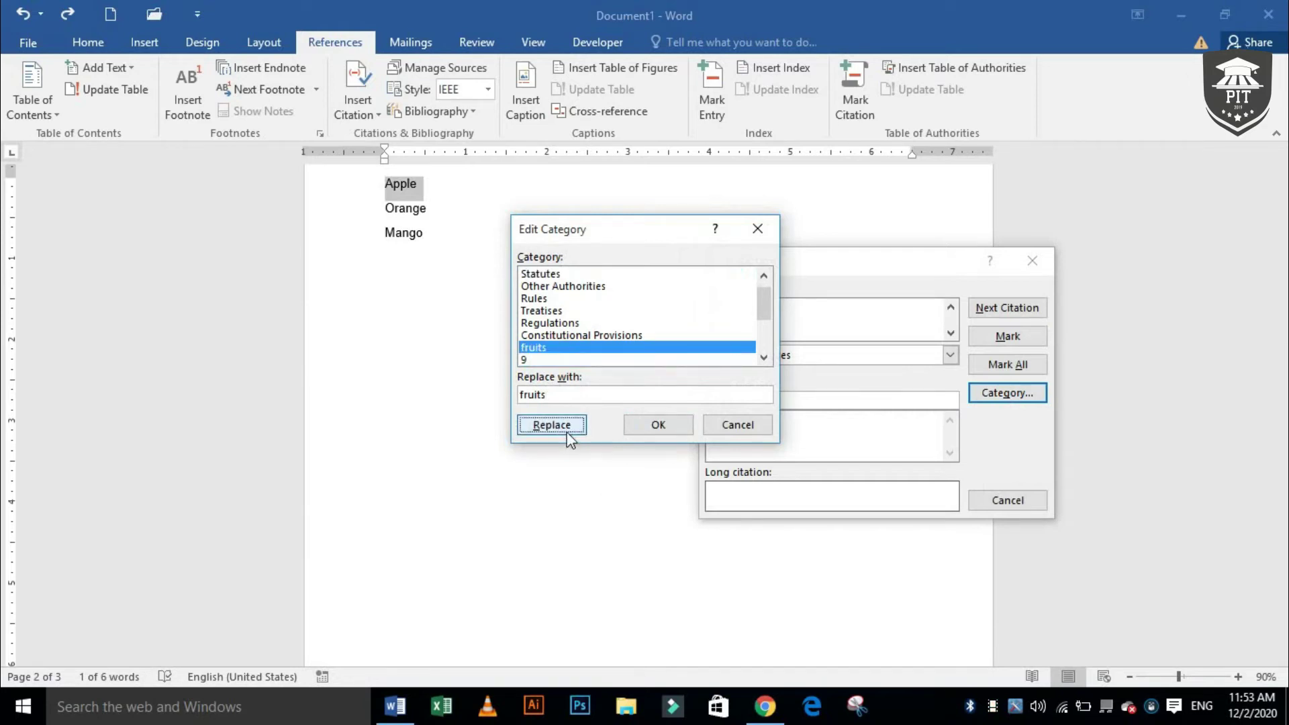
click(657, 426)
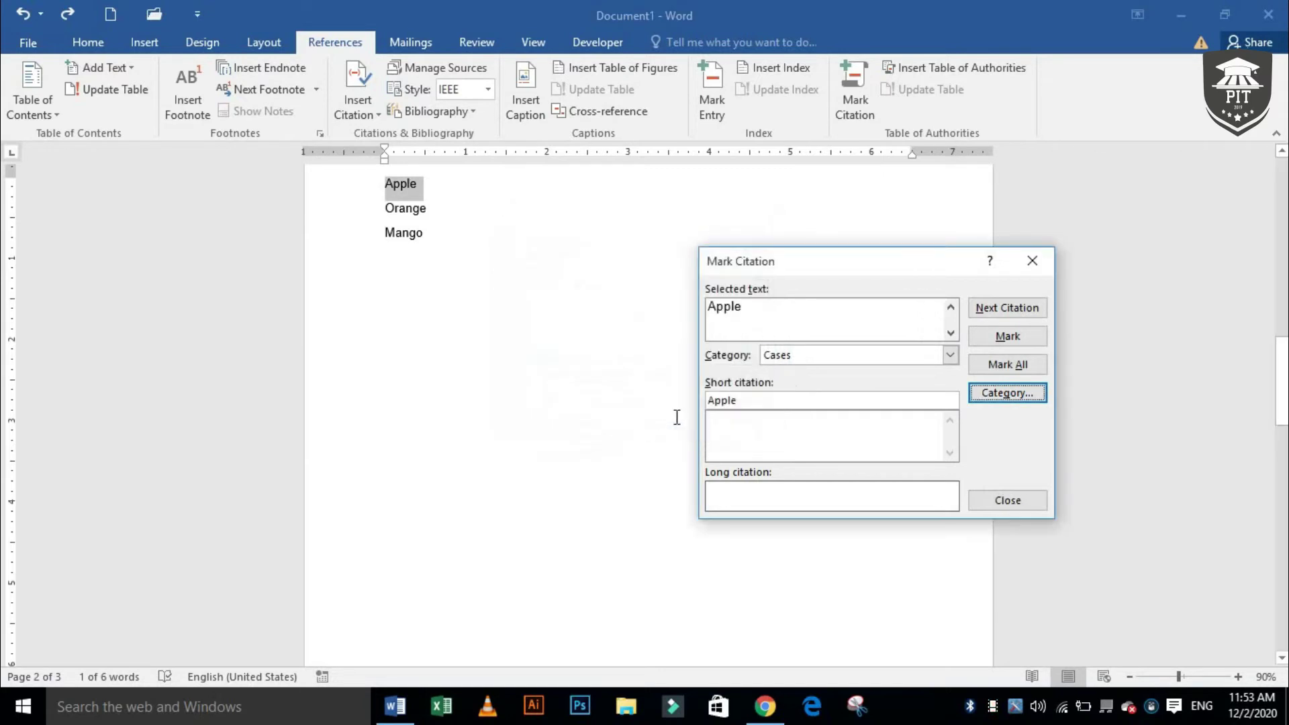
Assign the Apple citation to the fruits category, mark it, and close the citation dialog.
click(927, 353)
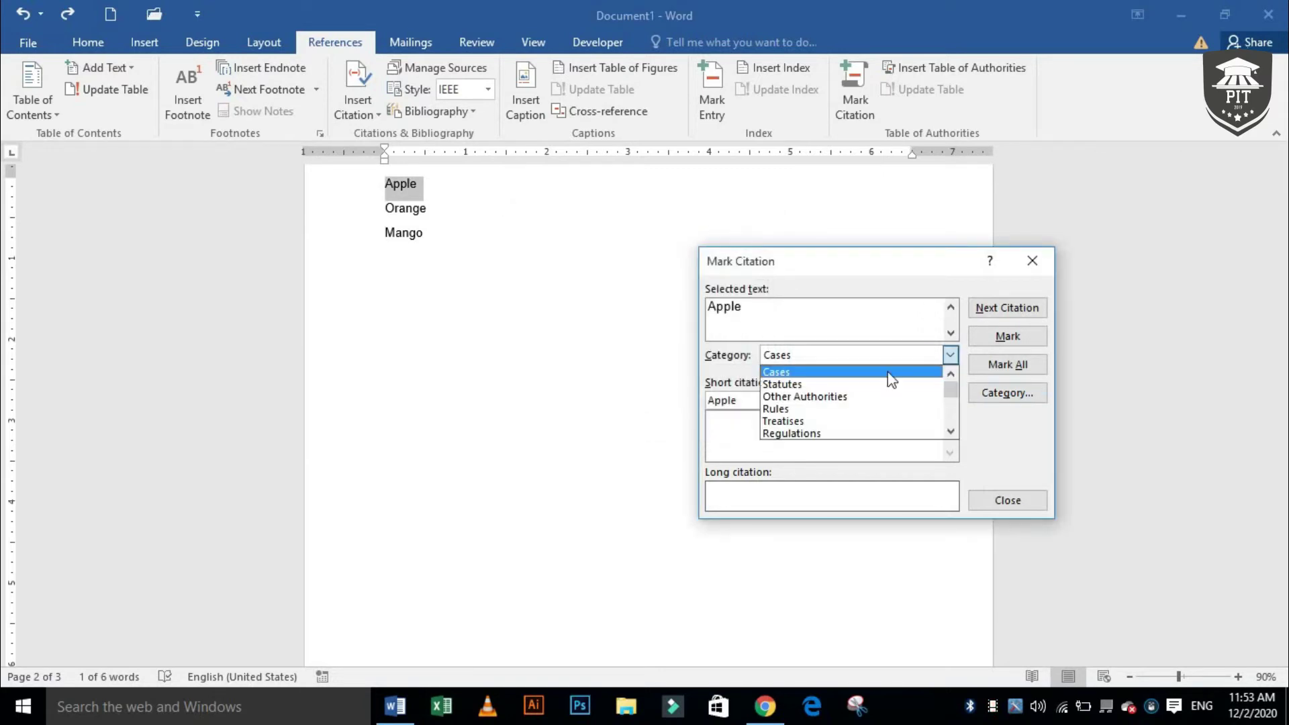
scroll(827, 419, down, 3)
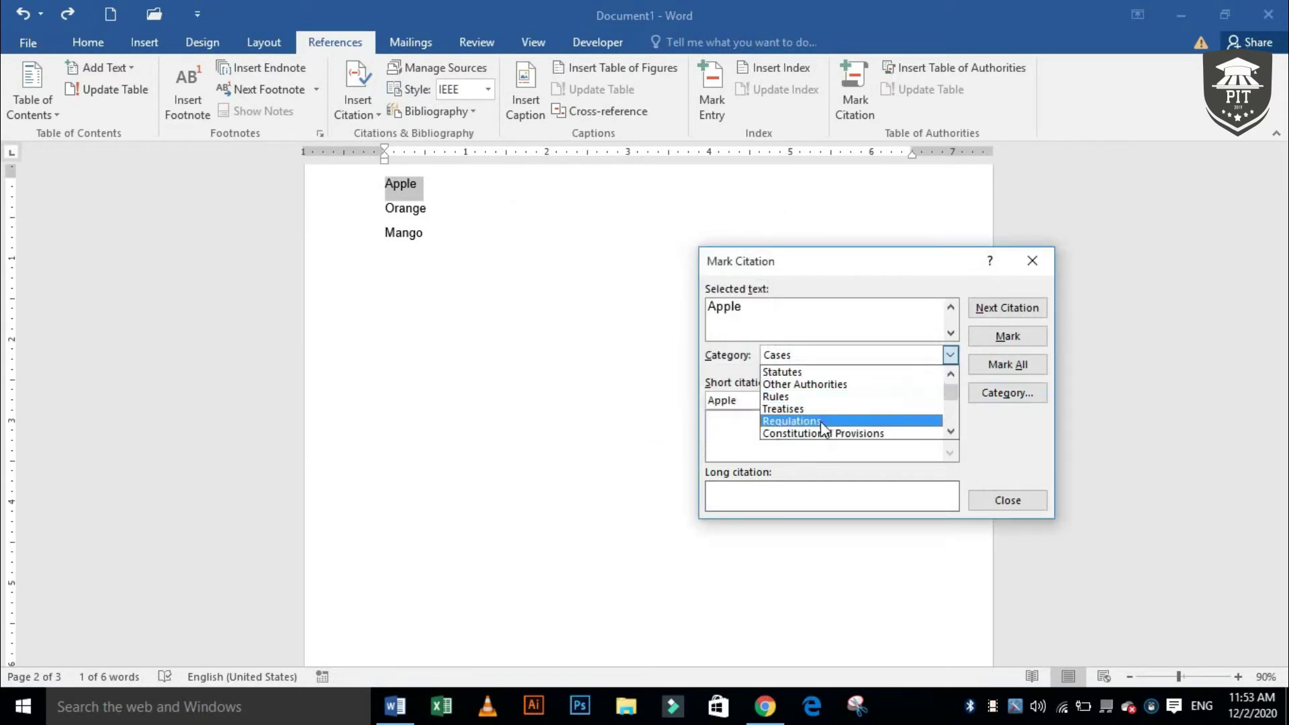
click(795, 422)
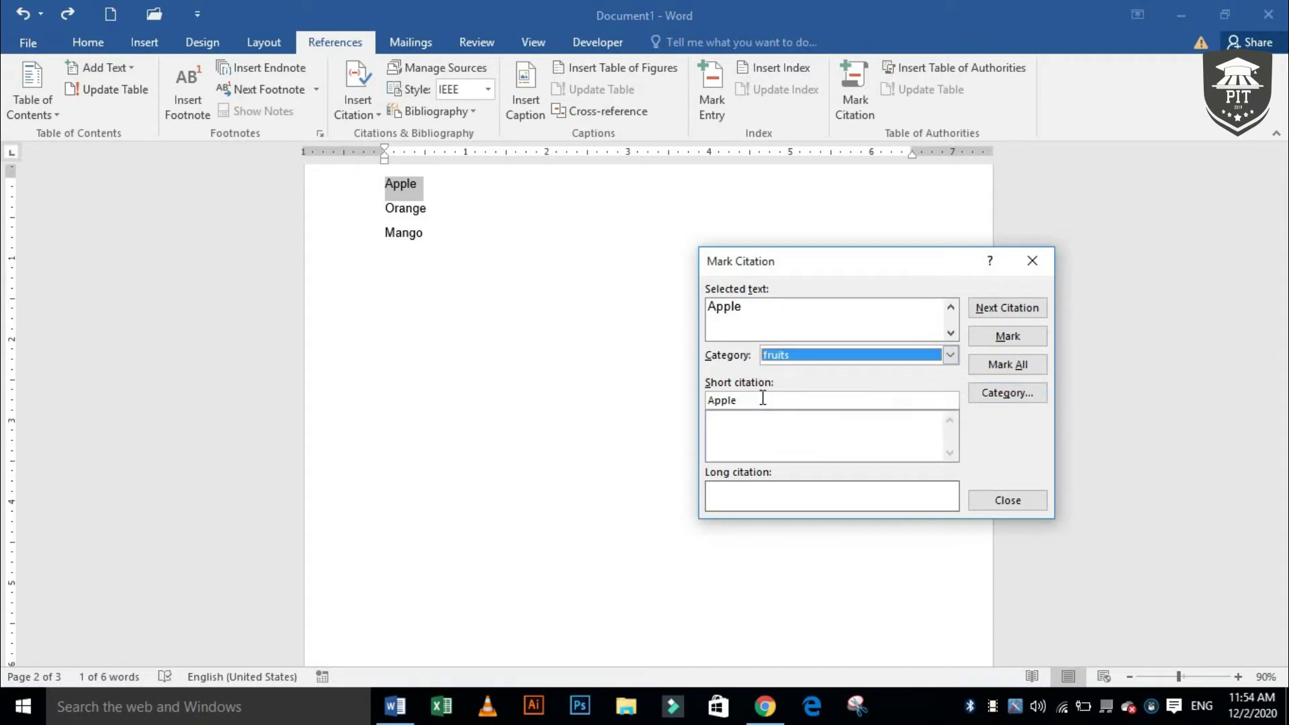
click(775, 499)
click(1000, 336)
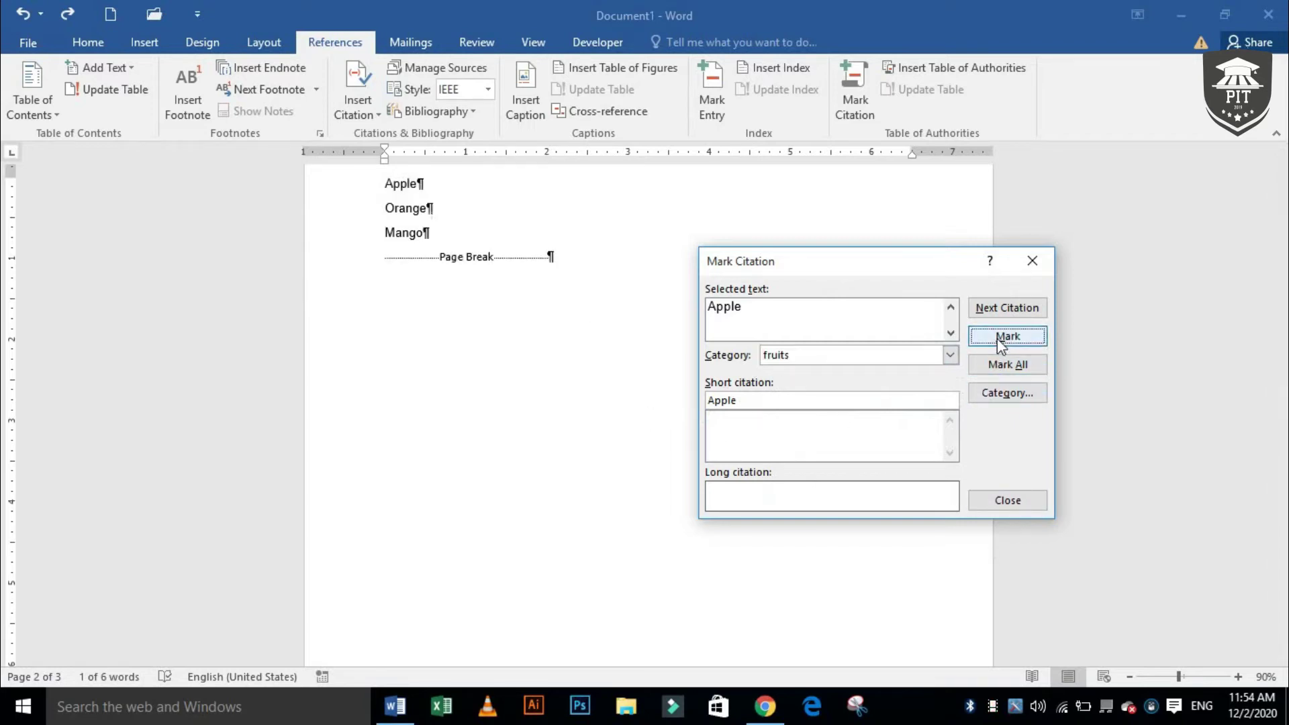
click(1034, 500)
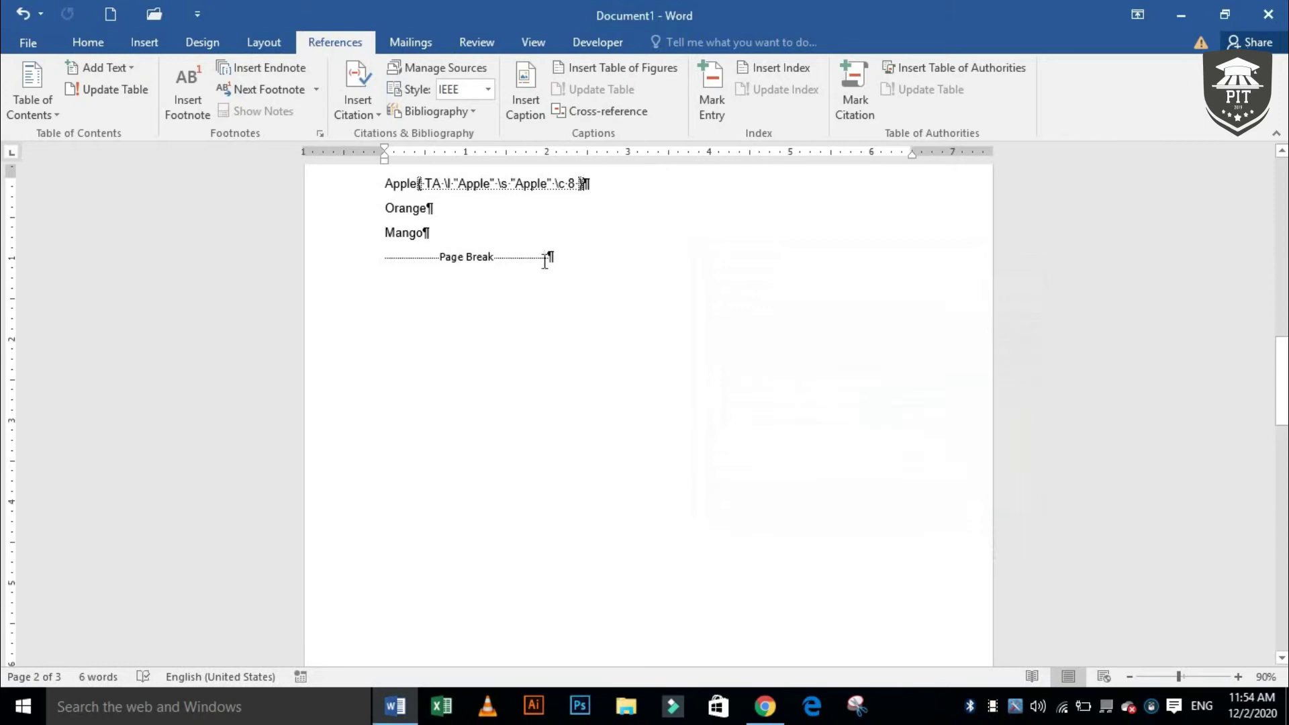
Mark the word Orange on page 2 as a citation in the fruits category.
scroll(456, 284, up, 1)
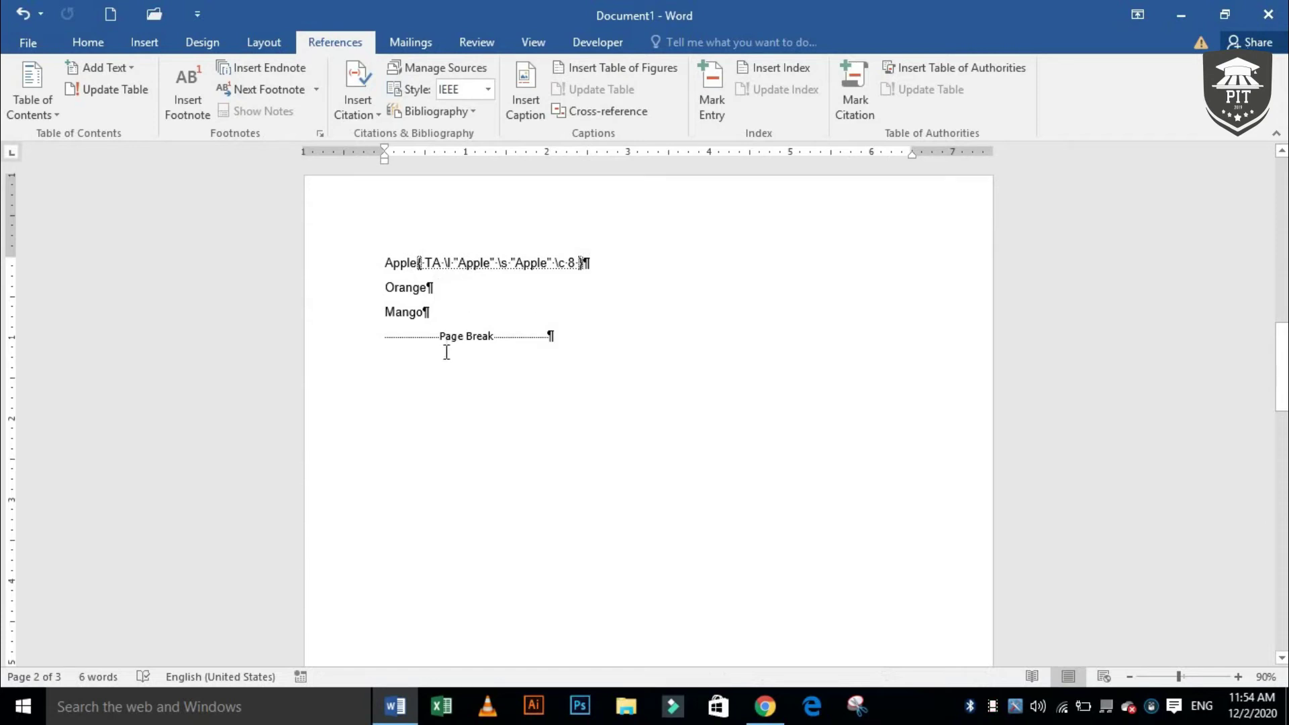
triple_click(403, 290)
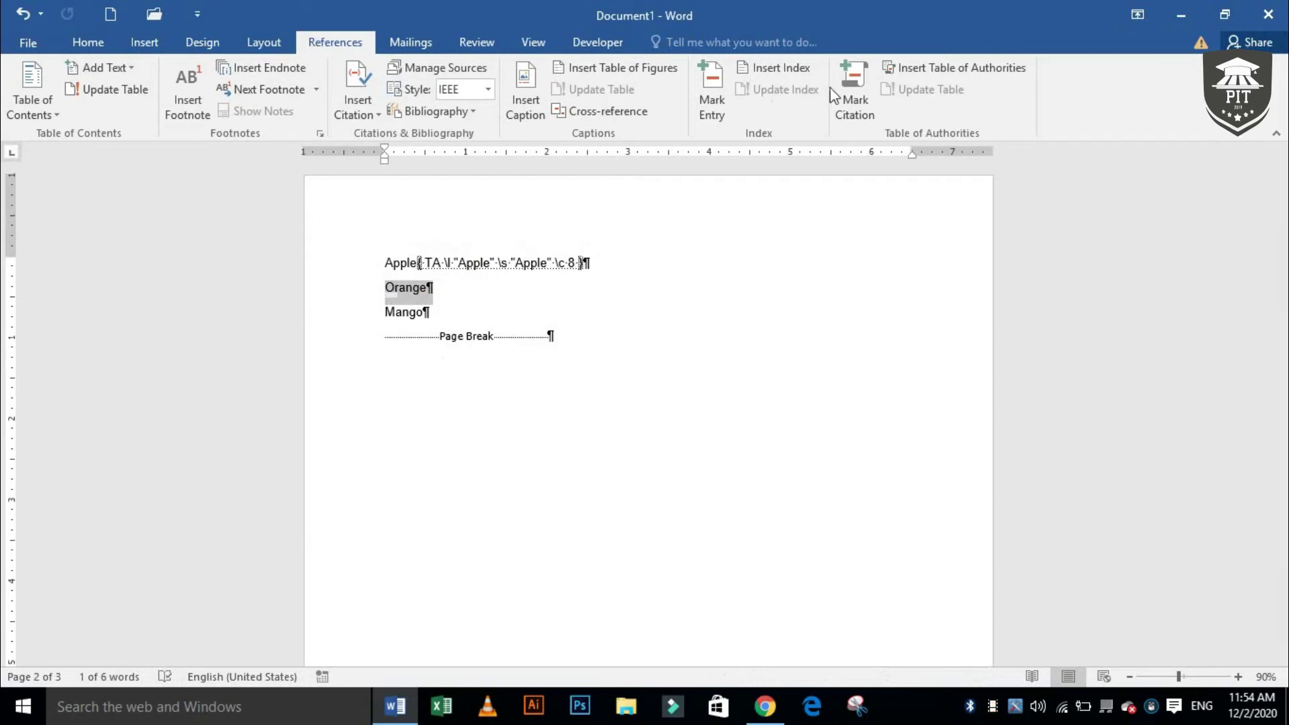
click(853, 84)
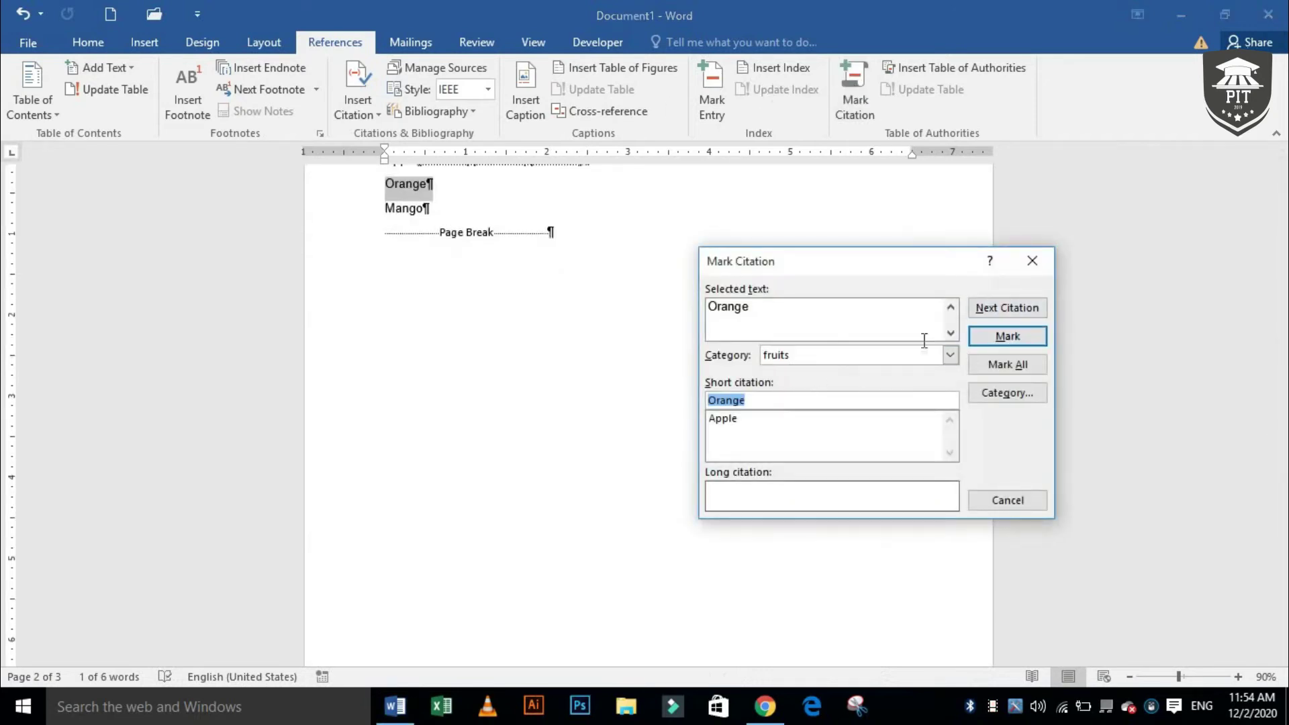
click(984, 333)
click(995, 502)
Mark the word Mango on page 2 as a citation in the fruits category.
scroll(422, 282, up, 1)
click(351, 287)
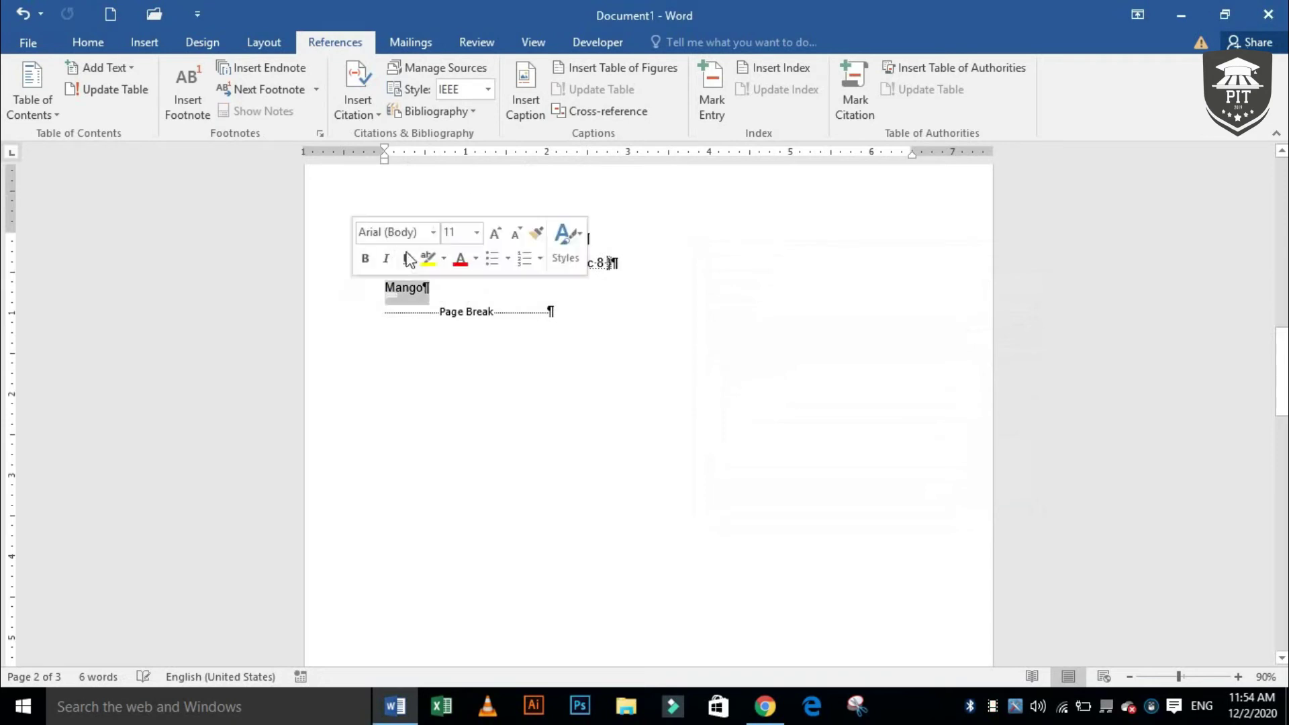
click(843, 101)
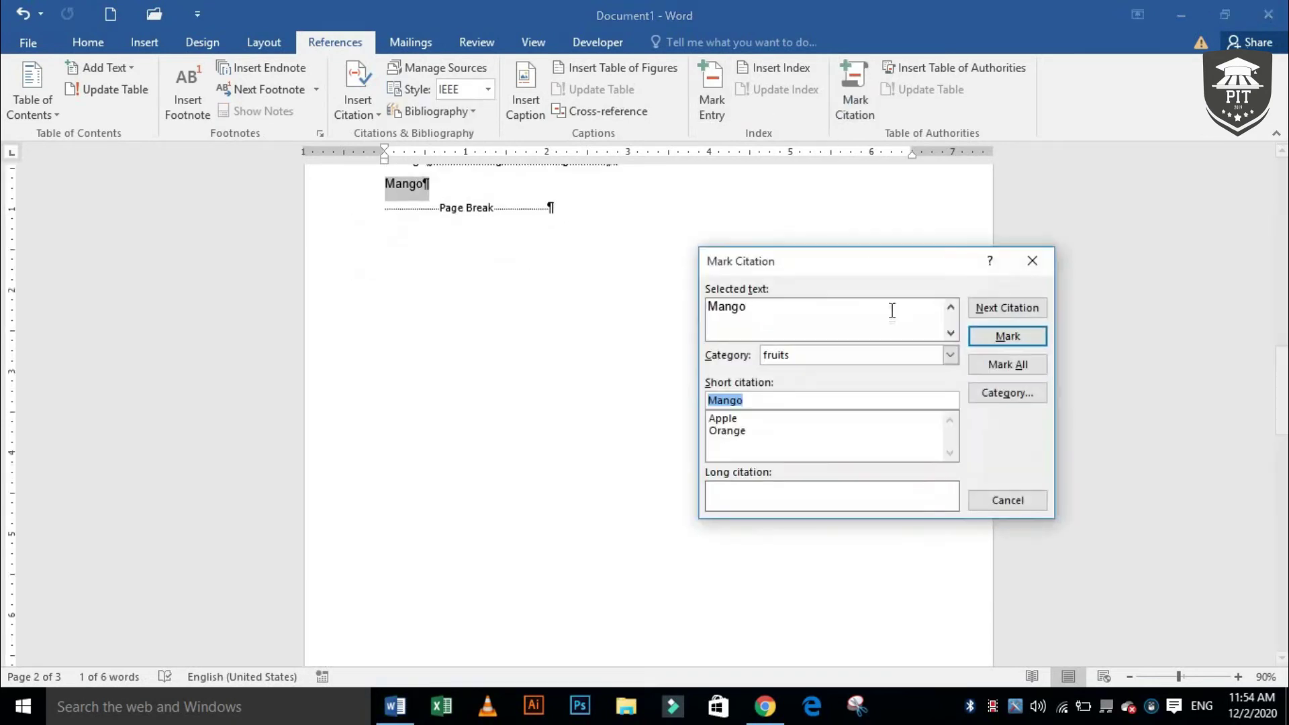
click(1007, 335)
click(1005, 501)
Select the word Pepsi on page 3 and start marking it as a citation.
scroll(514, 436, up, 5)
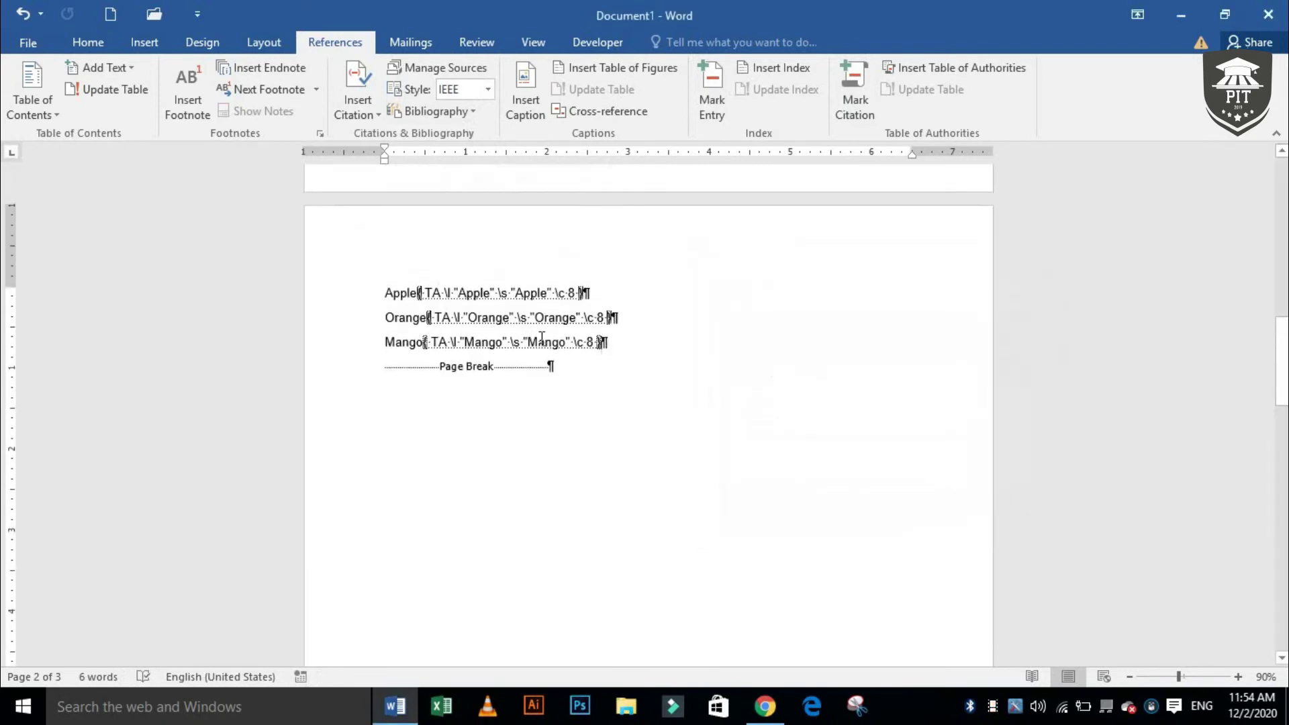
scroll(535, 333, up, 2)
scroll(546, 353, down, 10)
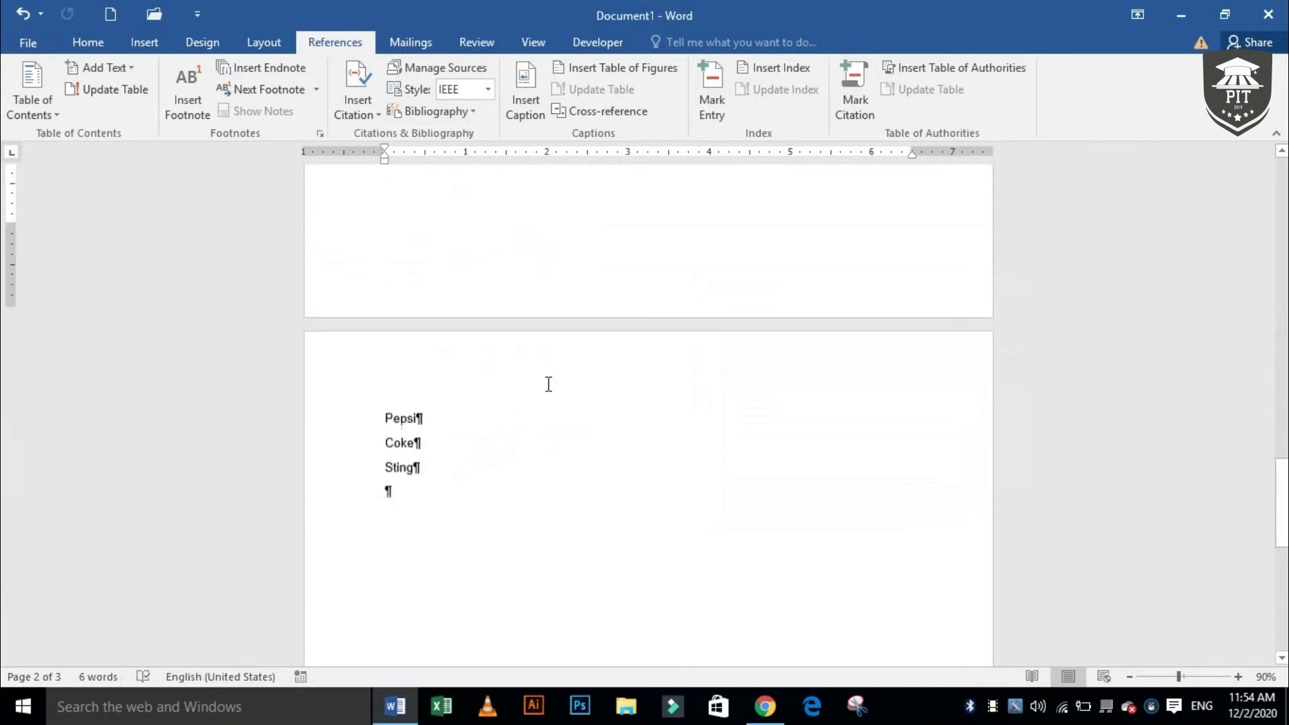
scroll(549, 384, down, 1)
double_click(402, 415)
click(418, 403)
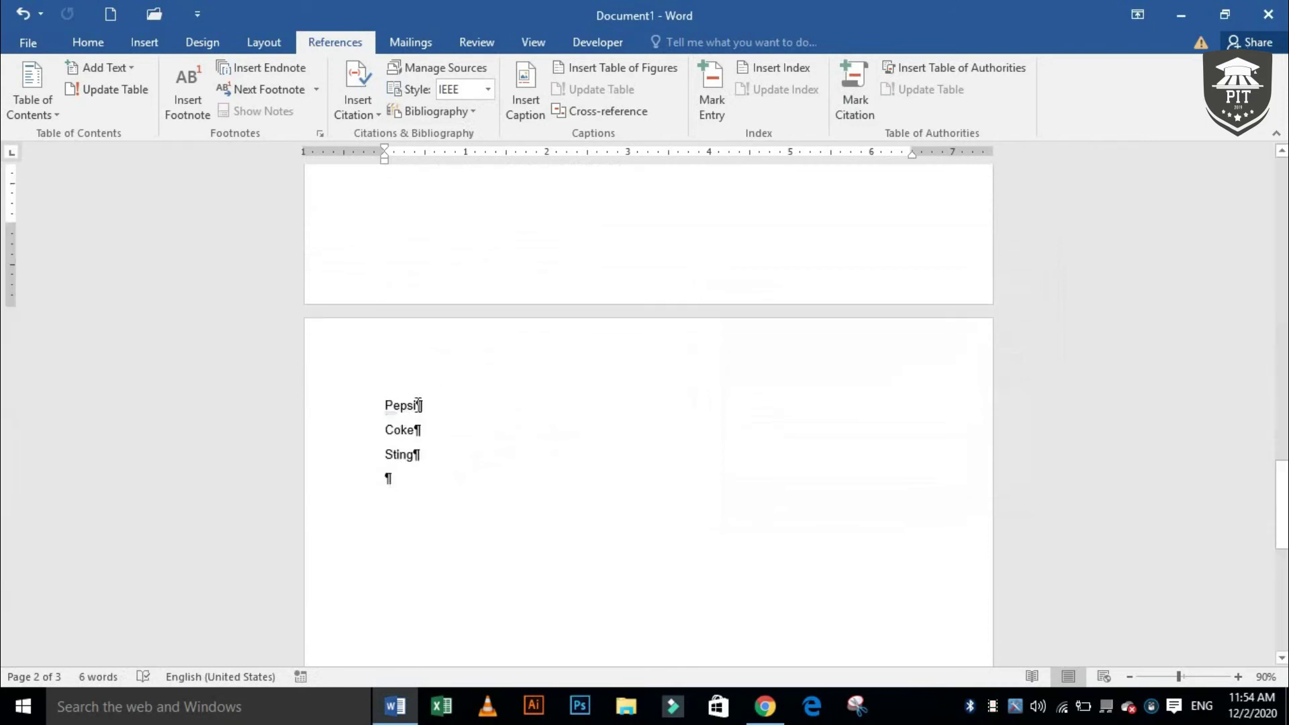
double_click(408, 405)
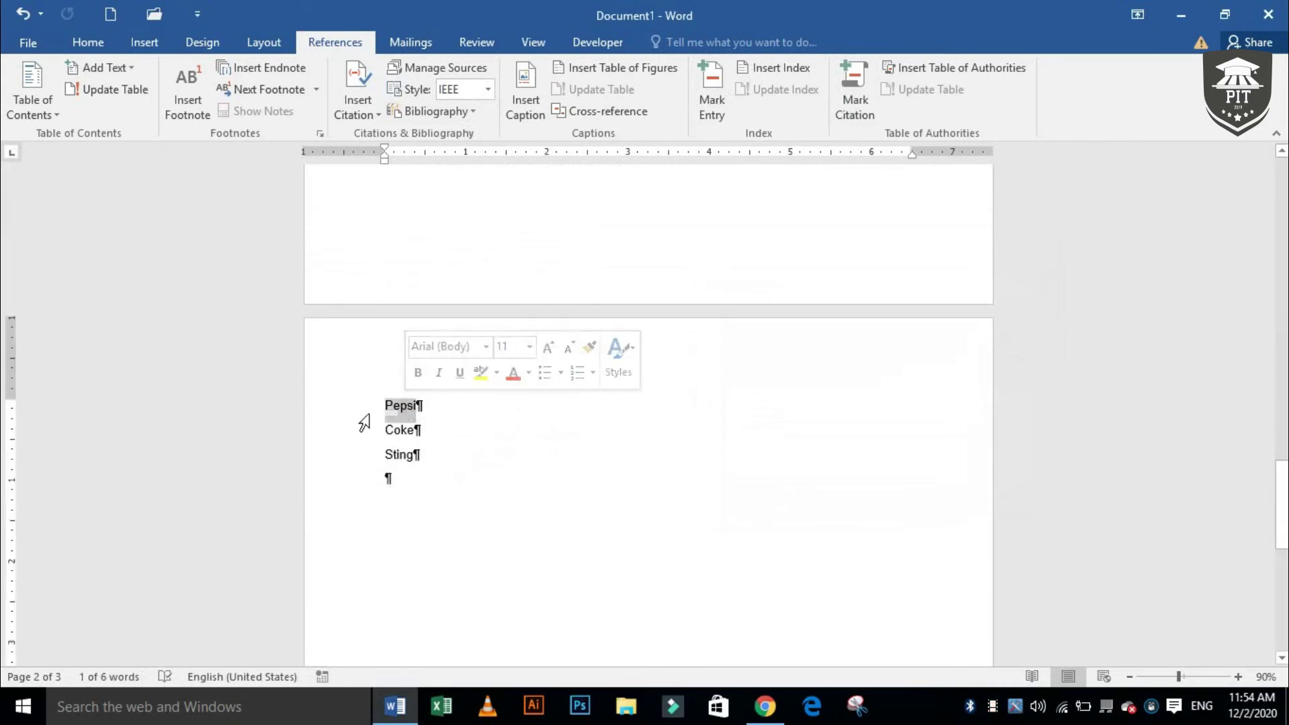
click(851, 110)
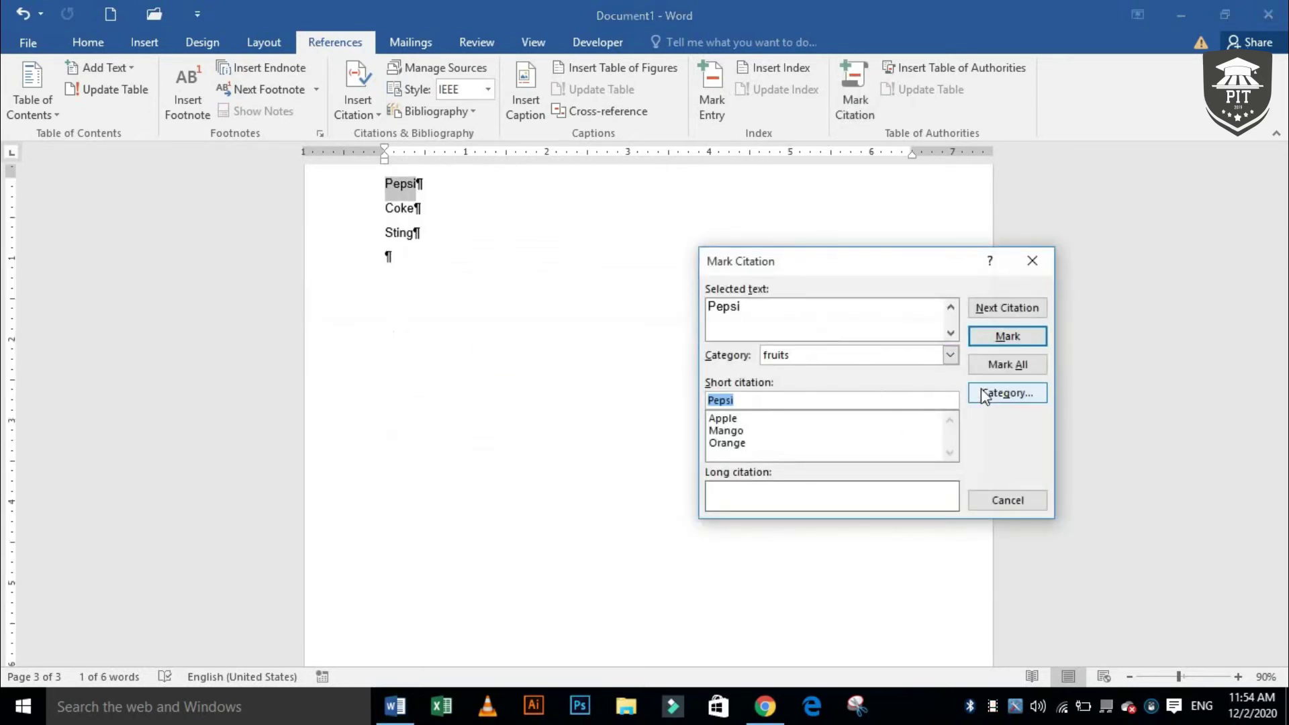
Replace citation category 9 with a custom category named "cold drink".
click(839, 352)
scroll(843, 402, down, 2)
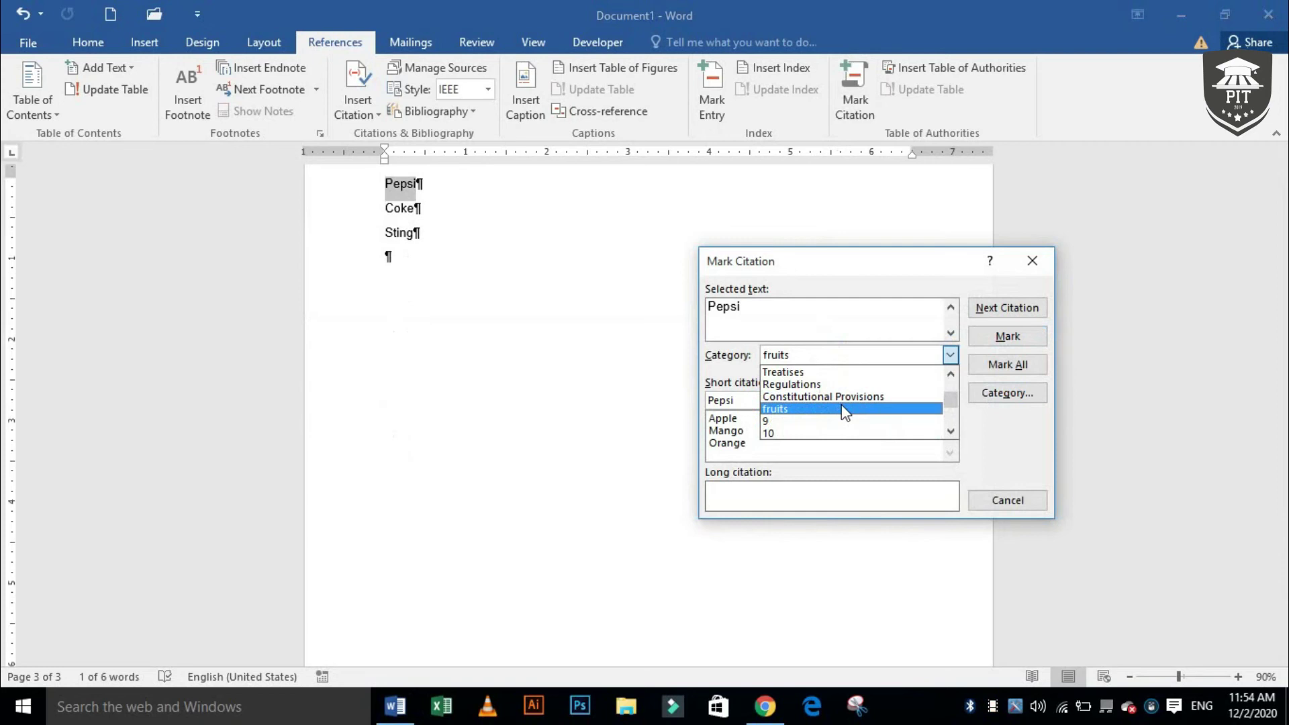
click(1007, 392)
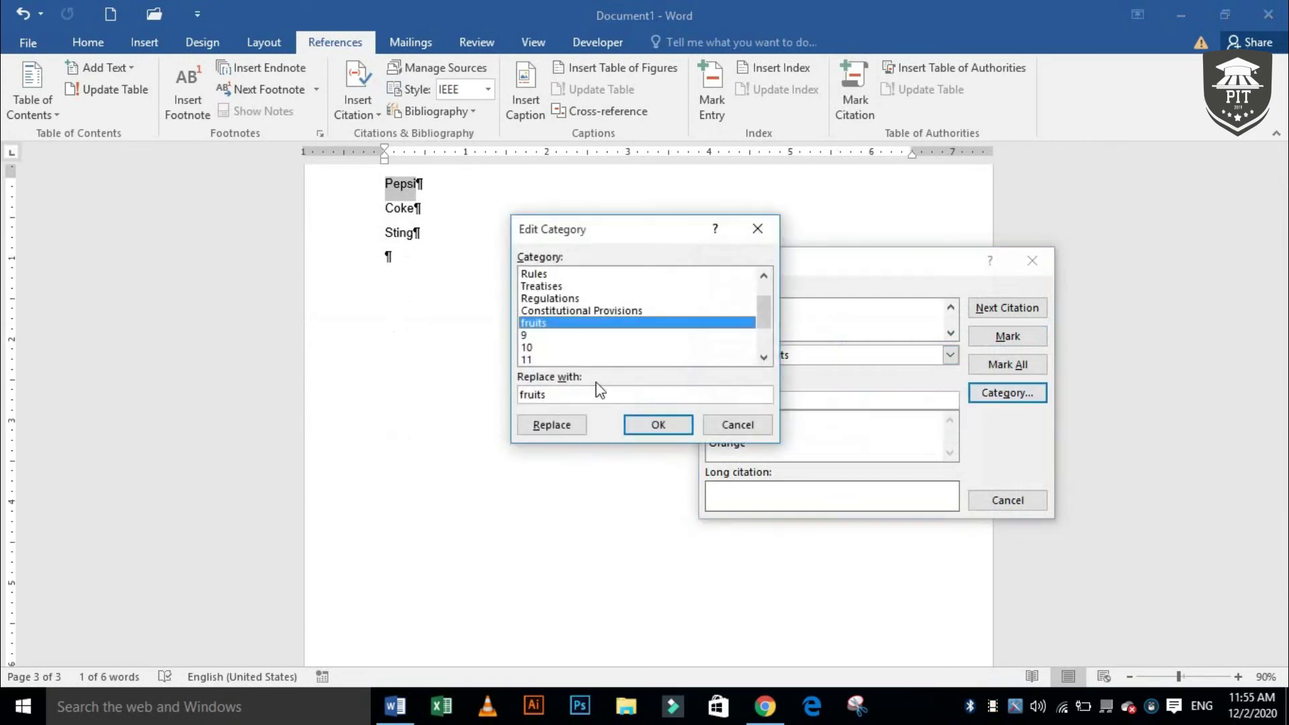
click(530, 335)
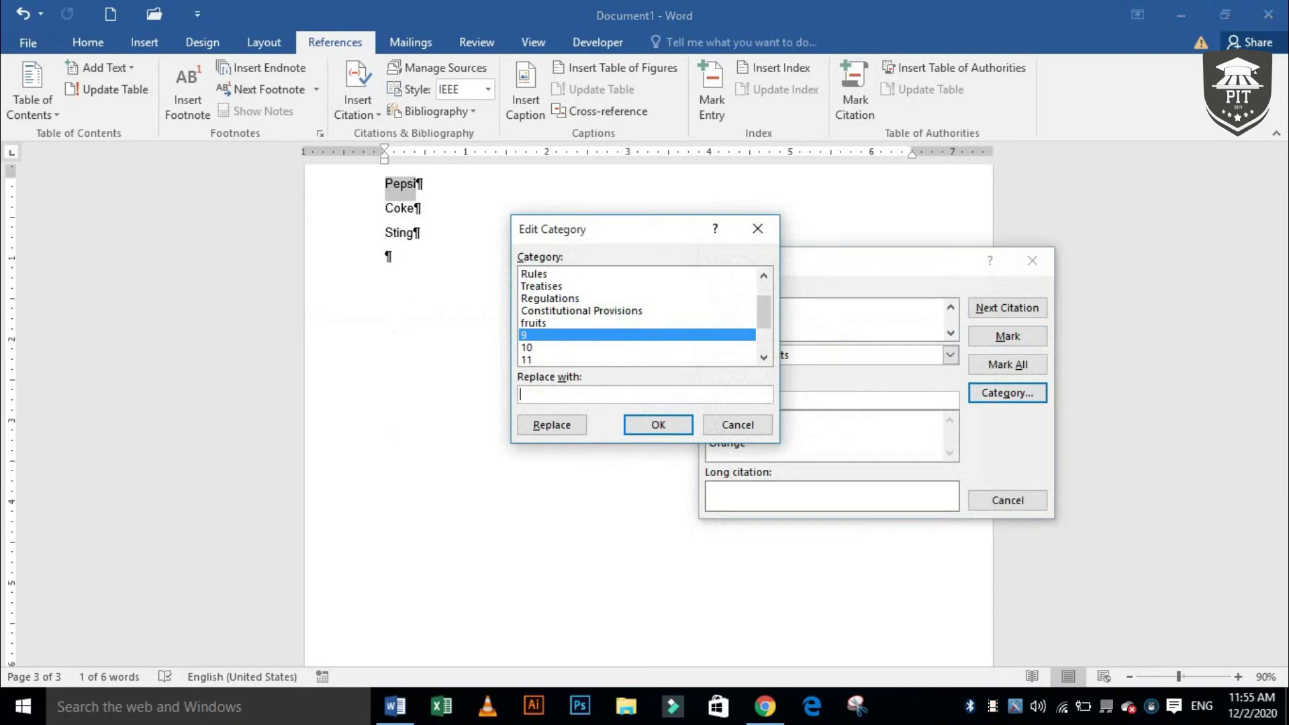
text(cold drink)
click(549, 426)
click(634, 424)
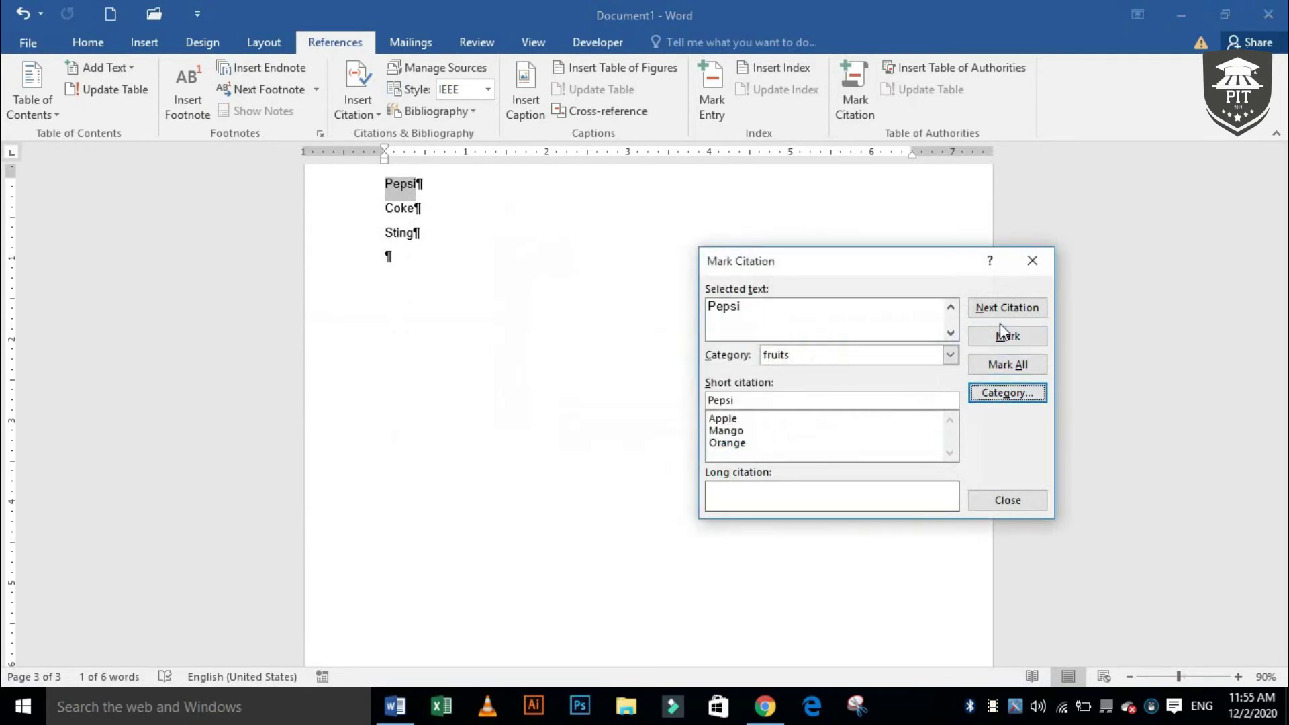
Mark the selected word Pepsi on page 3 as a citation in the cold drink category.
click(816, 355)
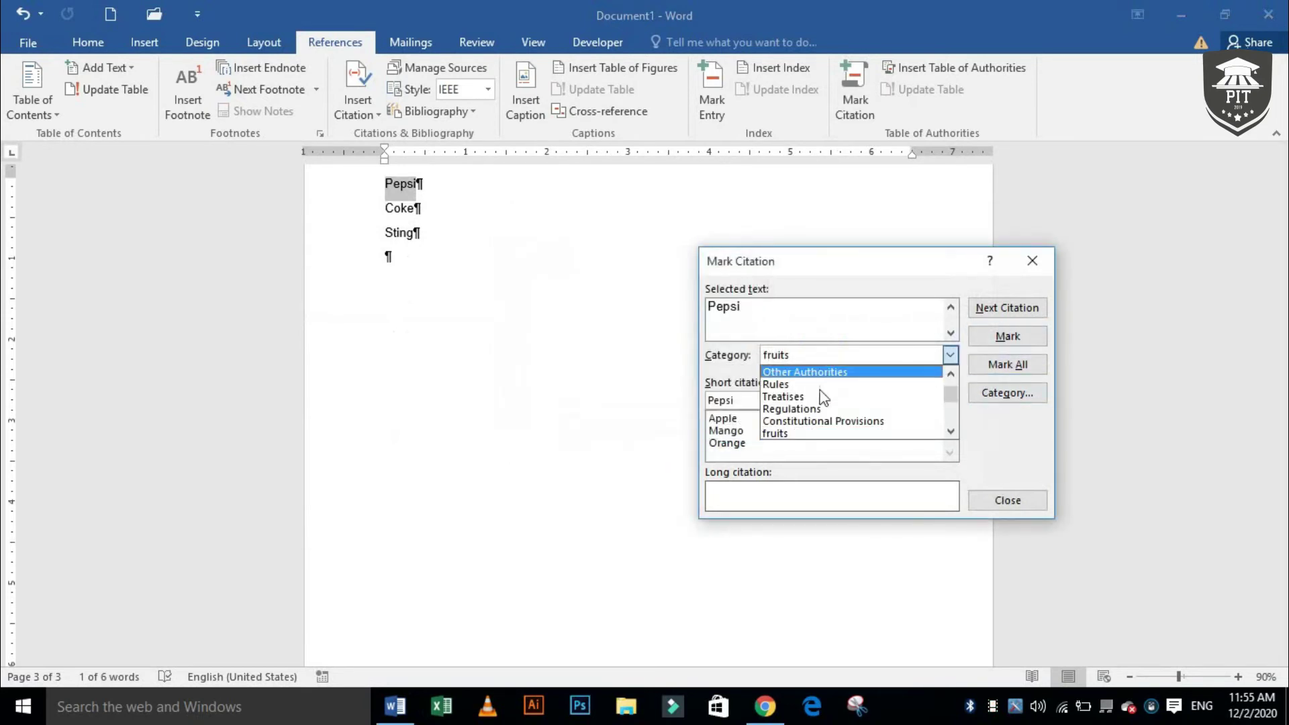
scroll(821, 429, down, 1)
click(819, 433)
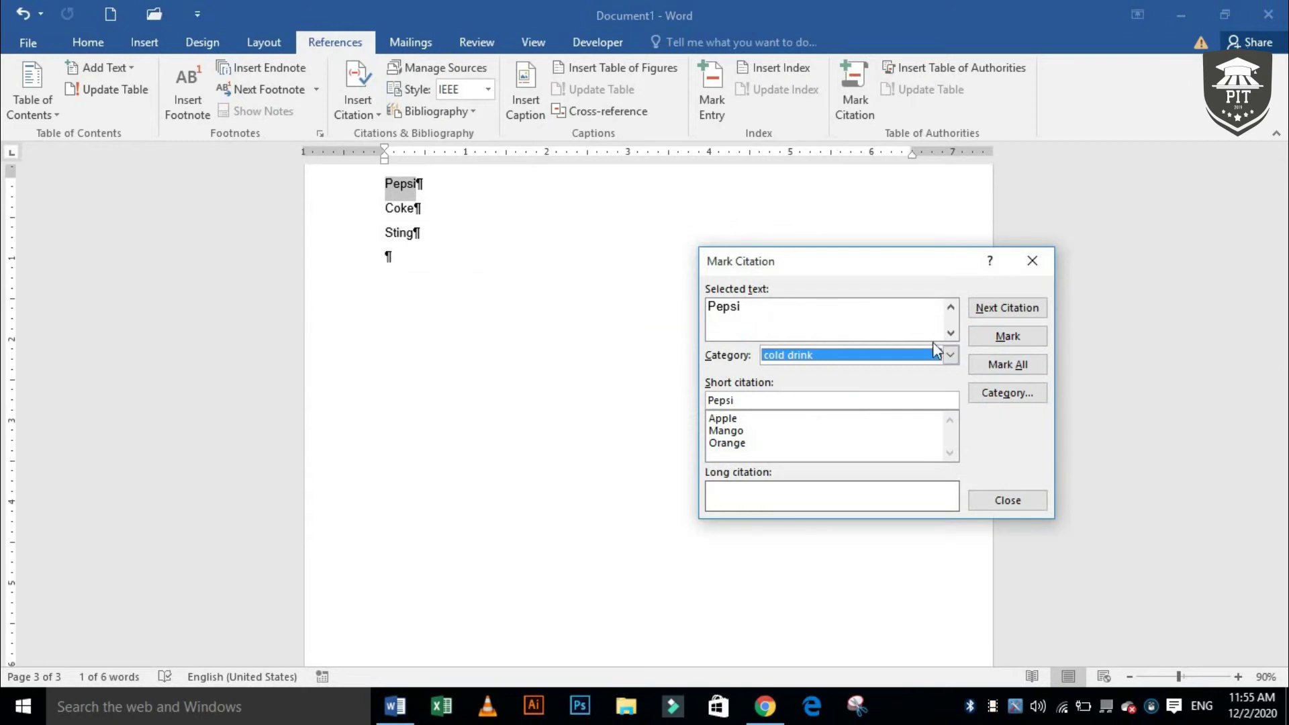
click(1007, 336)
click(1008, 501)
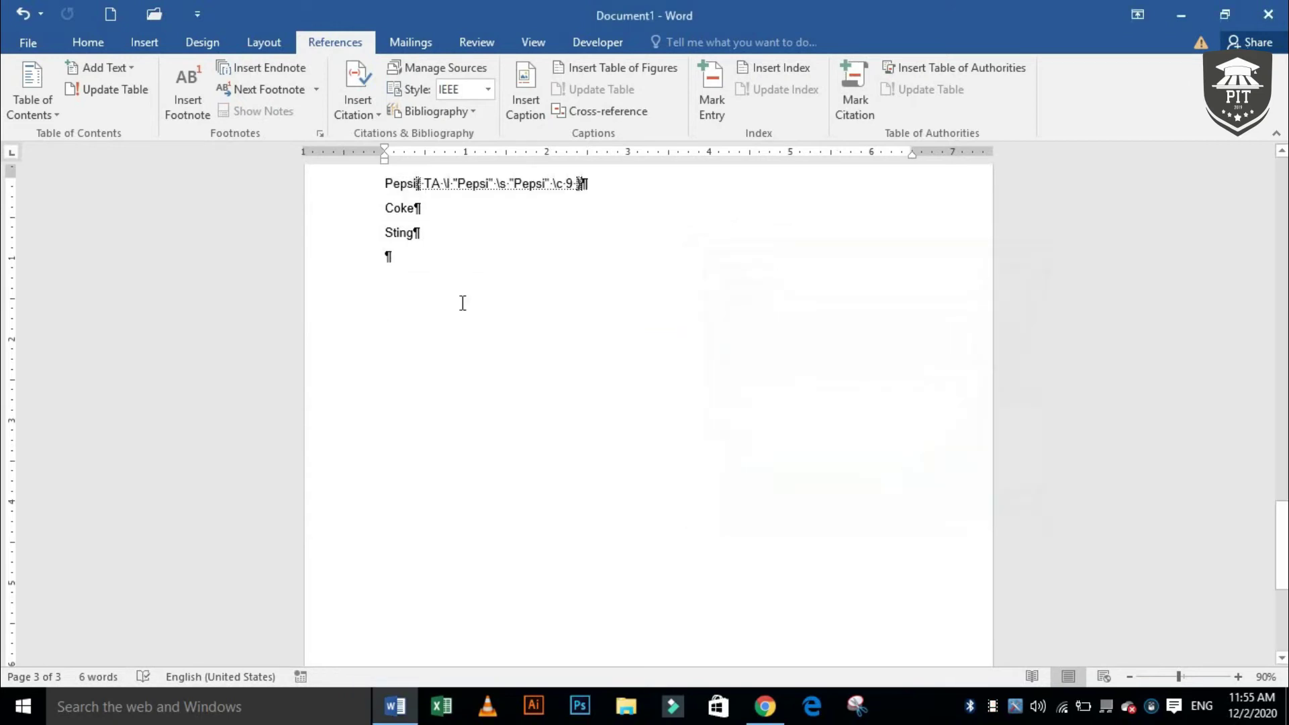
Mark the word Coke on page 3 as a citation in the cold drink category.
drag(388, 209, 423, 209)
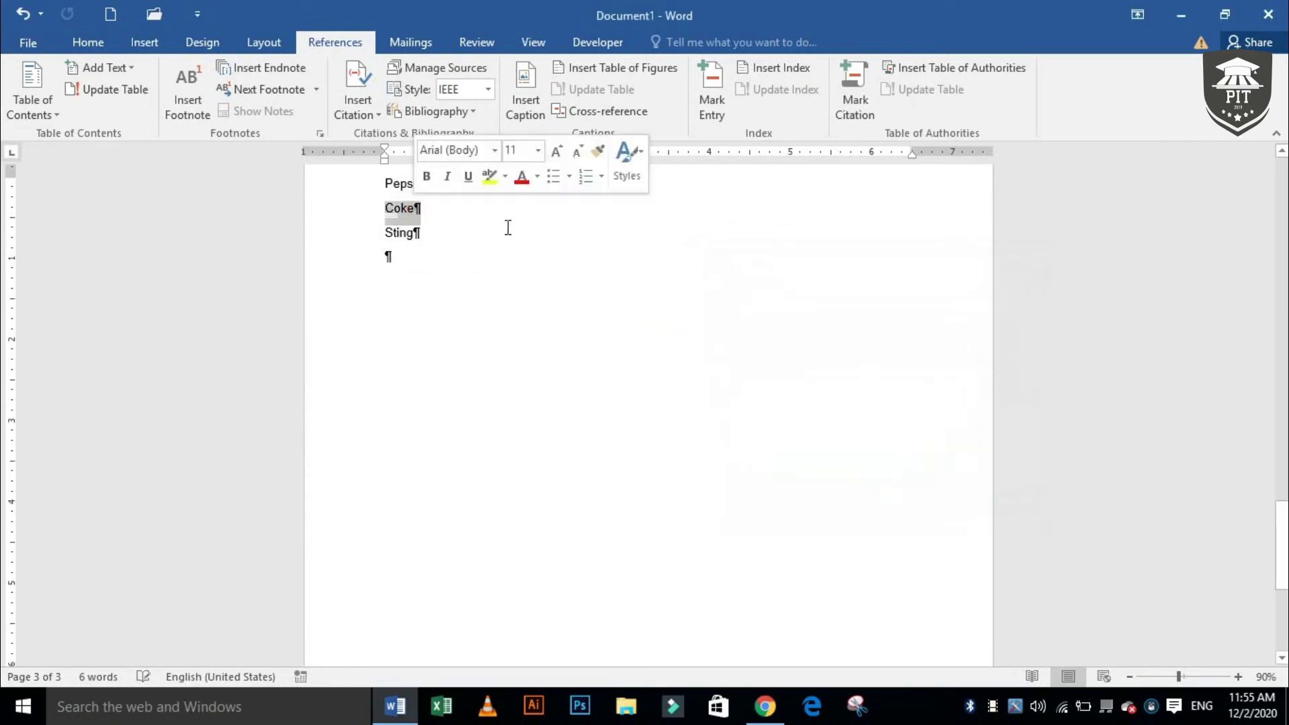
click(871, 103)
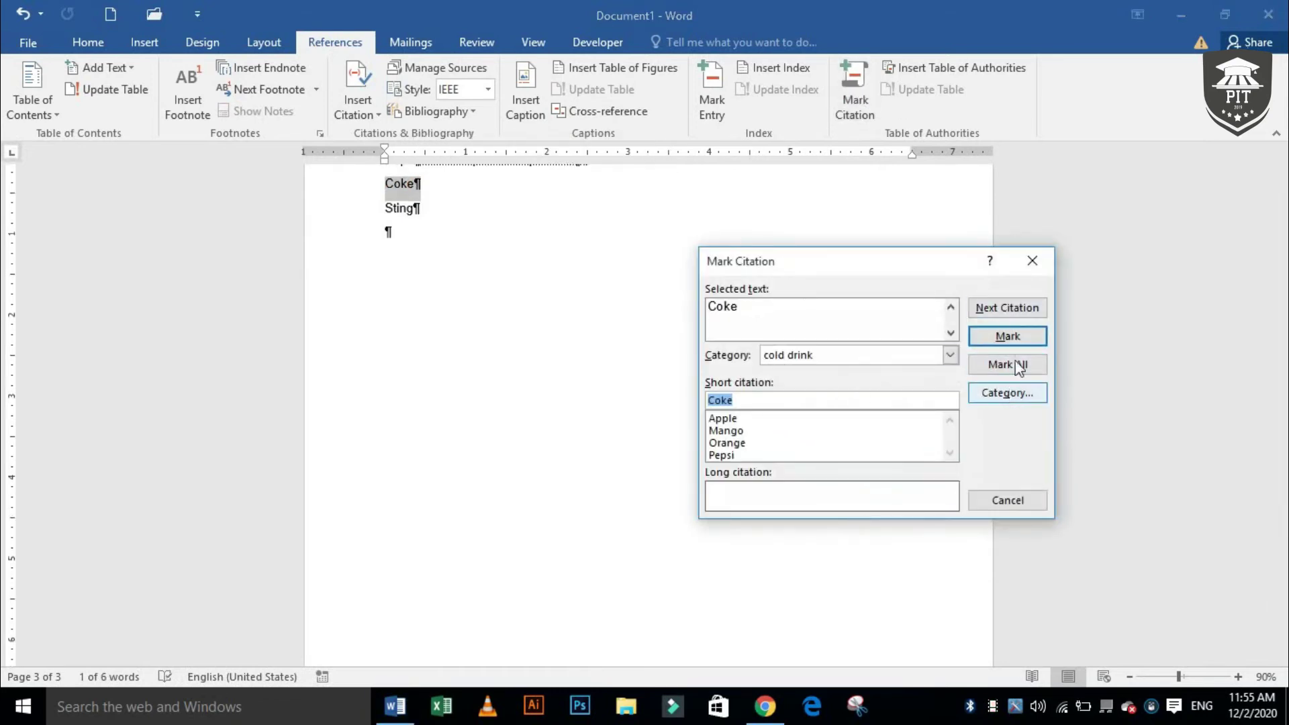
click(1009, 335)
click(995, 501)
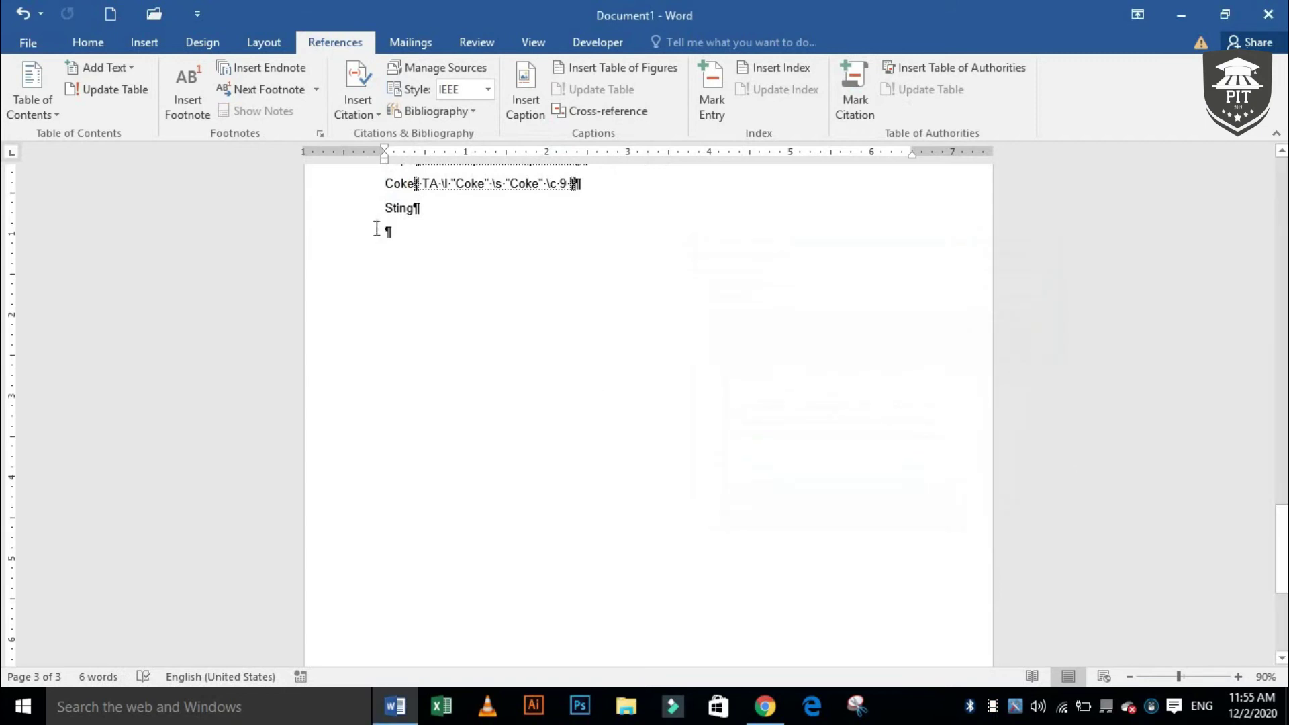
Mark the word Sting on page 3 as a citation in the cold drink category.
drag(388, 209, 420, 210)
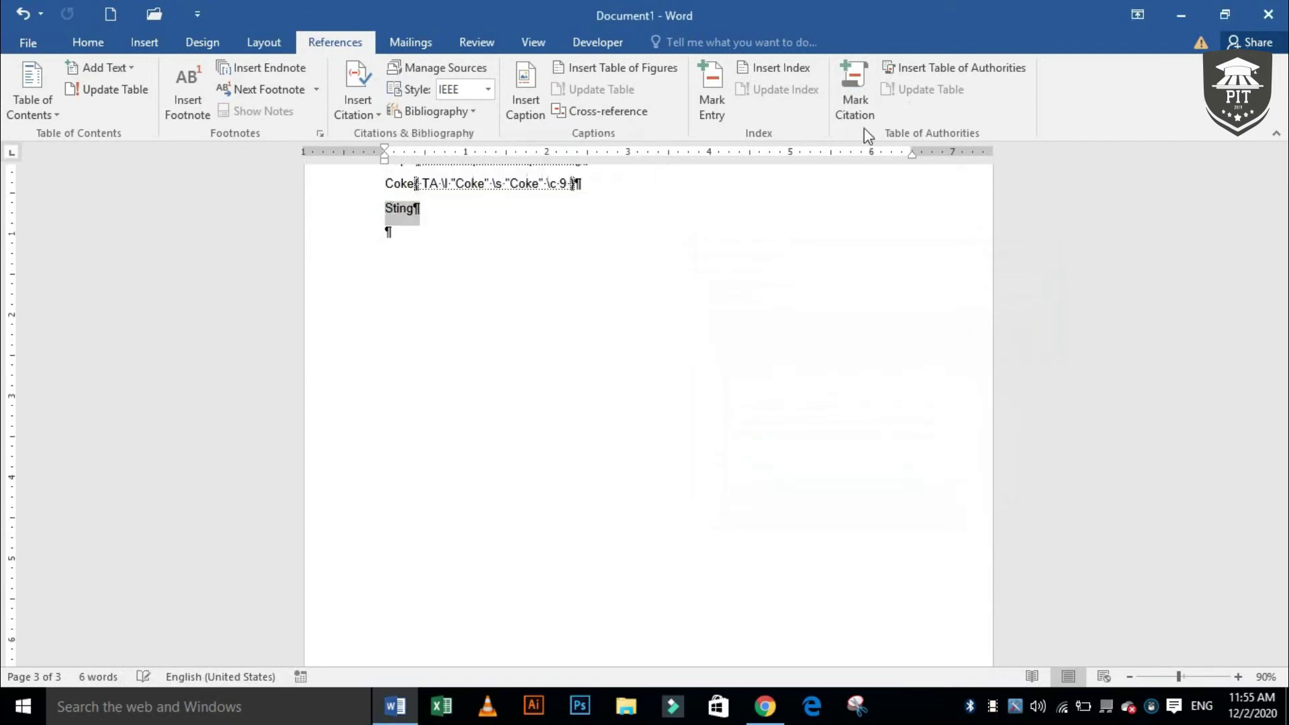
click(865, 106)
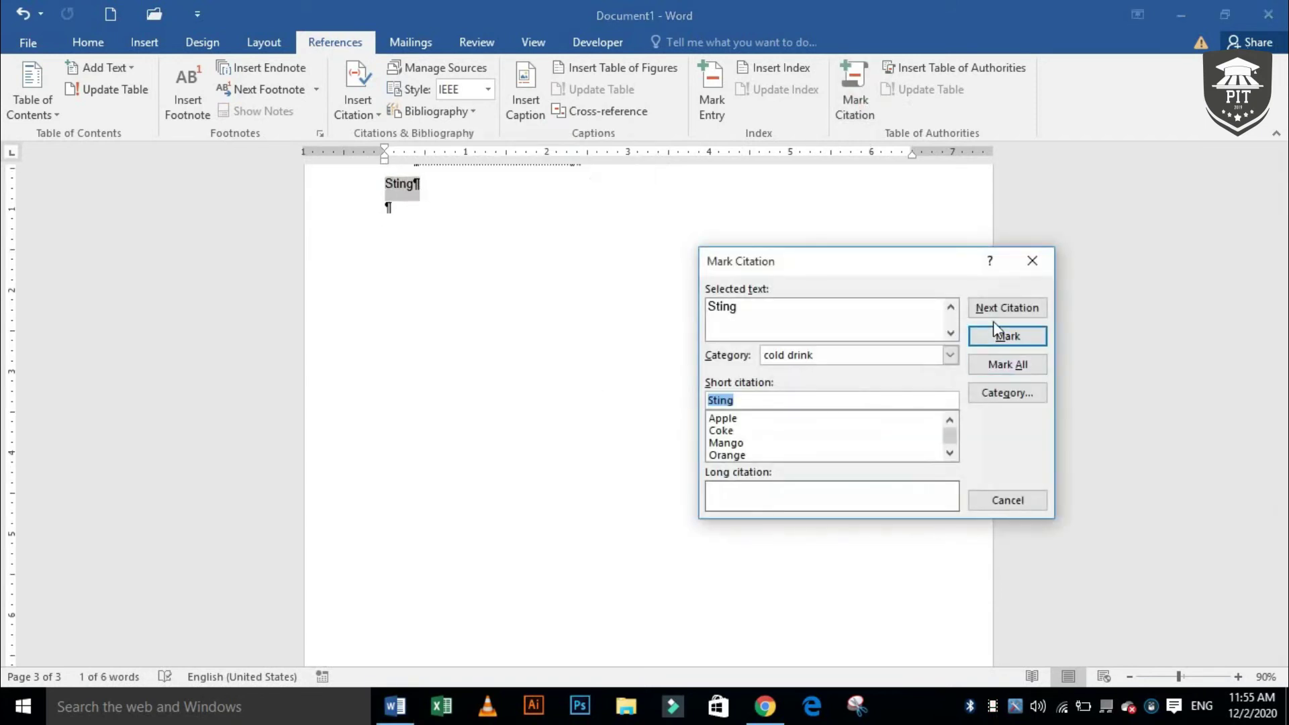
click(992, 341)
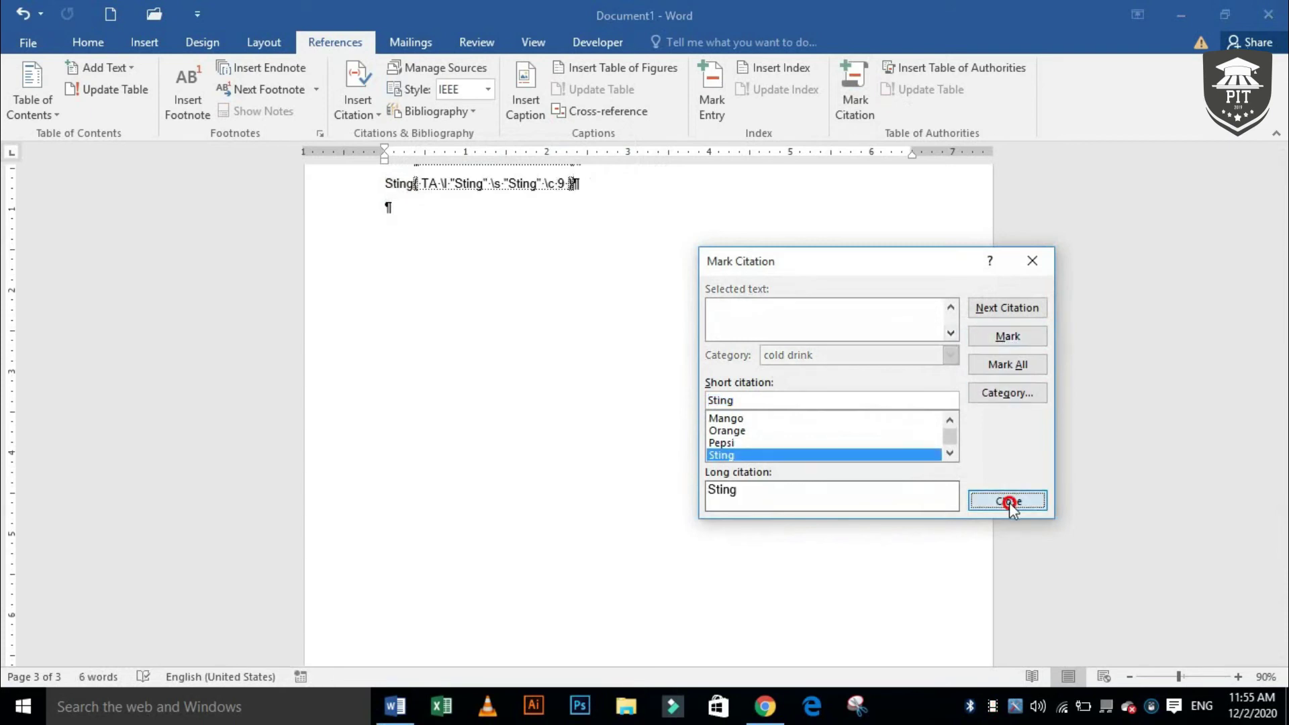
click(1005, 501)
Place the cursor before the page break on page 1 and start inserting a table of authorities.
scroll(612, 425, up, 3)
scroll(601, 483, up, 3)
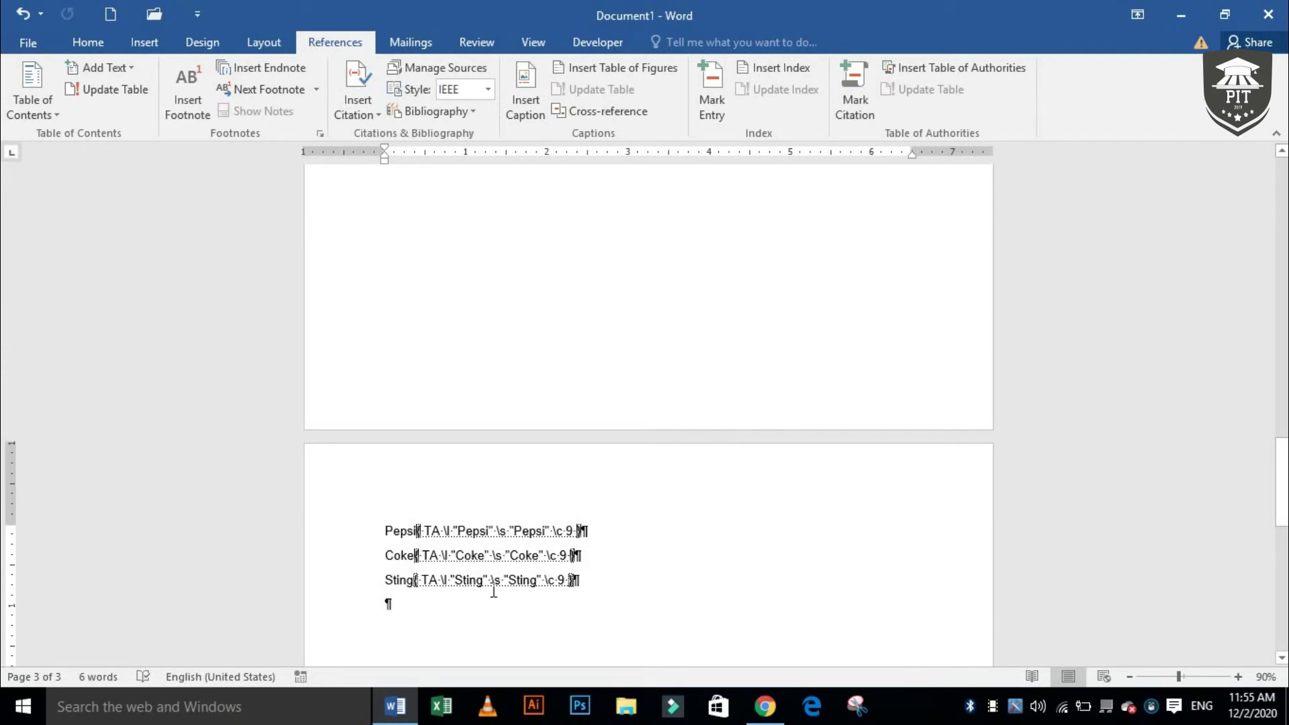
scroll(493, 591, up, 15)
scroll(486, 456, up, 20)
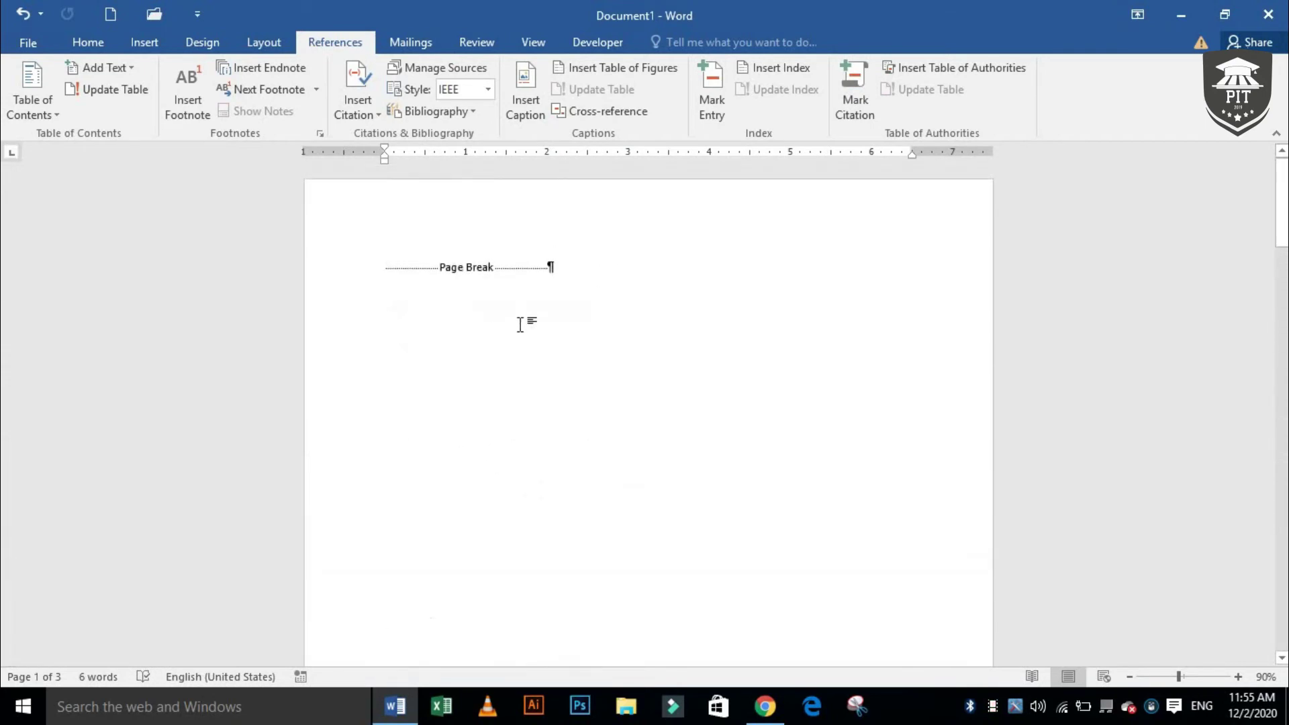
click(300, 267)
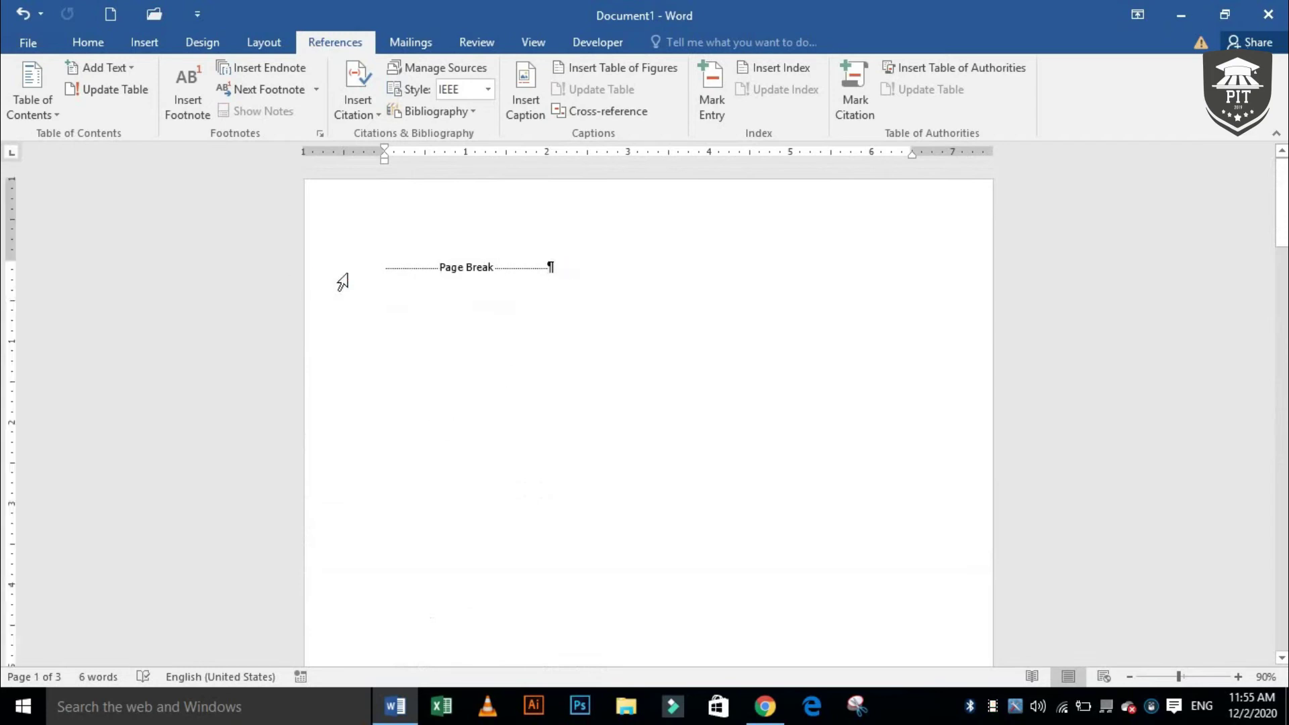
click(388, 267)
click(906, 70)
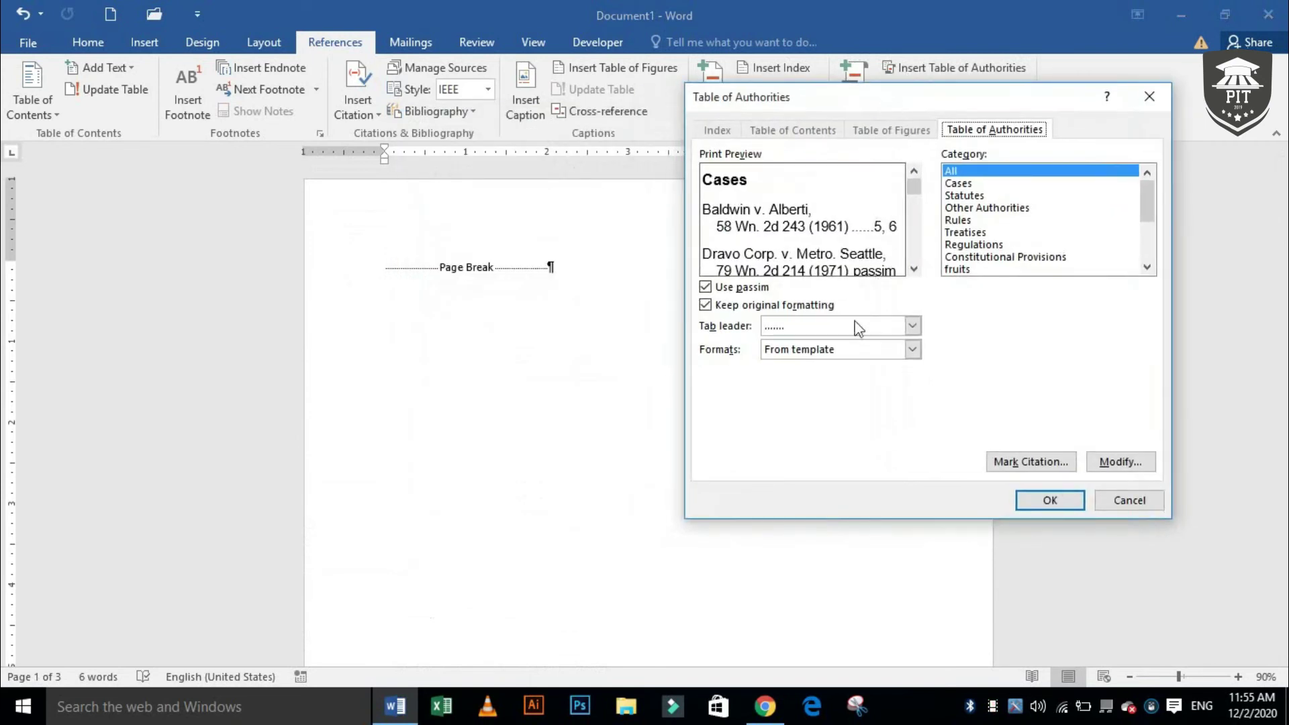
Examine the categories offered for the table of authorities, including the custom fruits and cold drink categories.
click(979, 184)
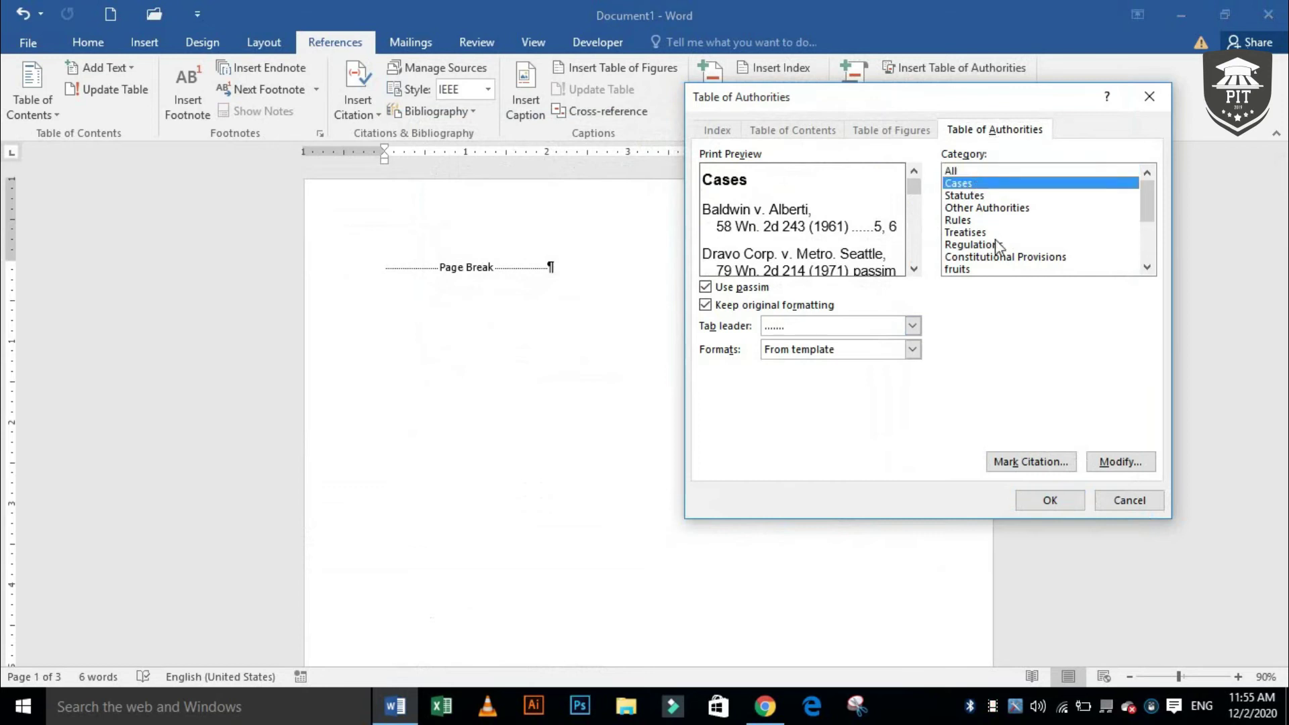
click(967, 232)
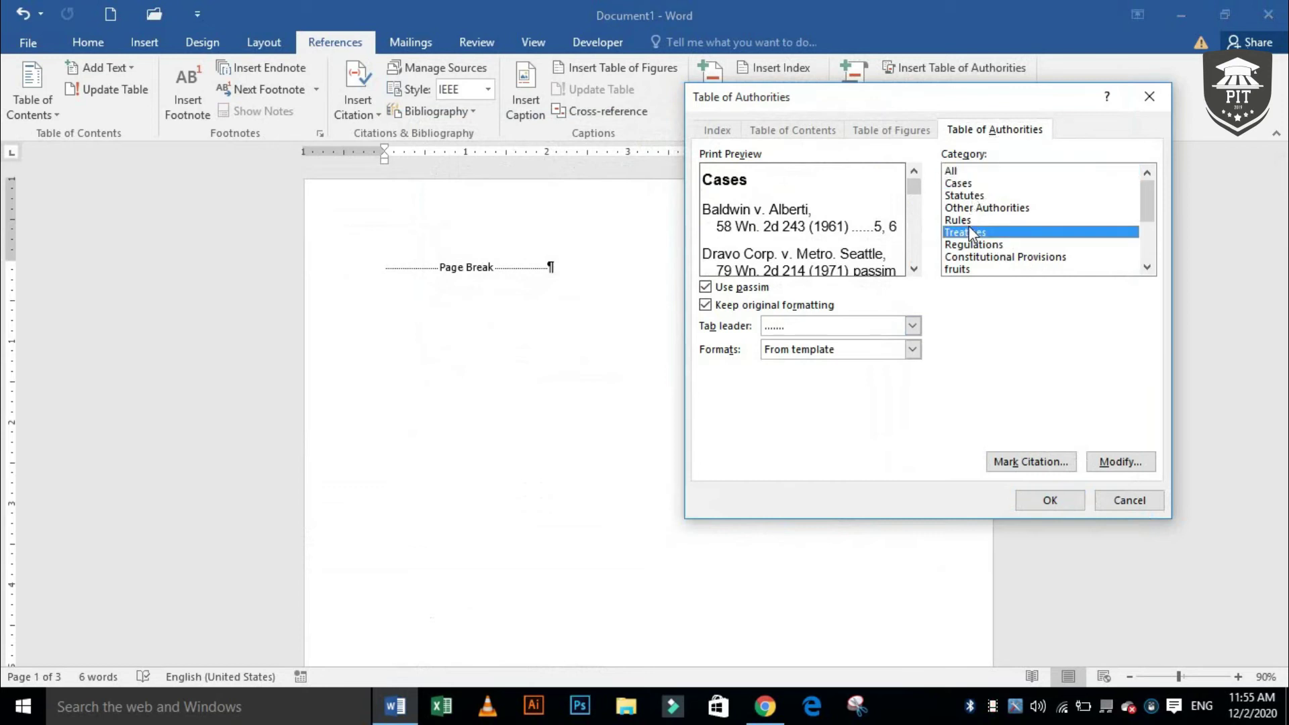
click(965, 220)
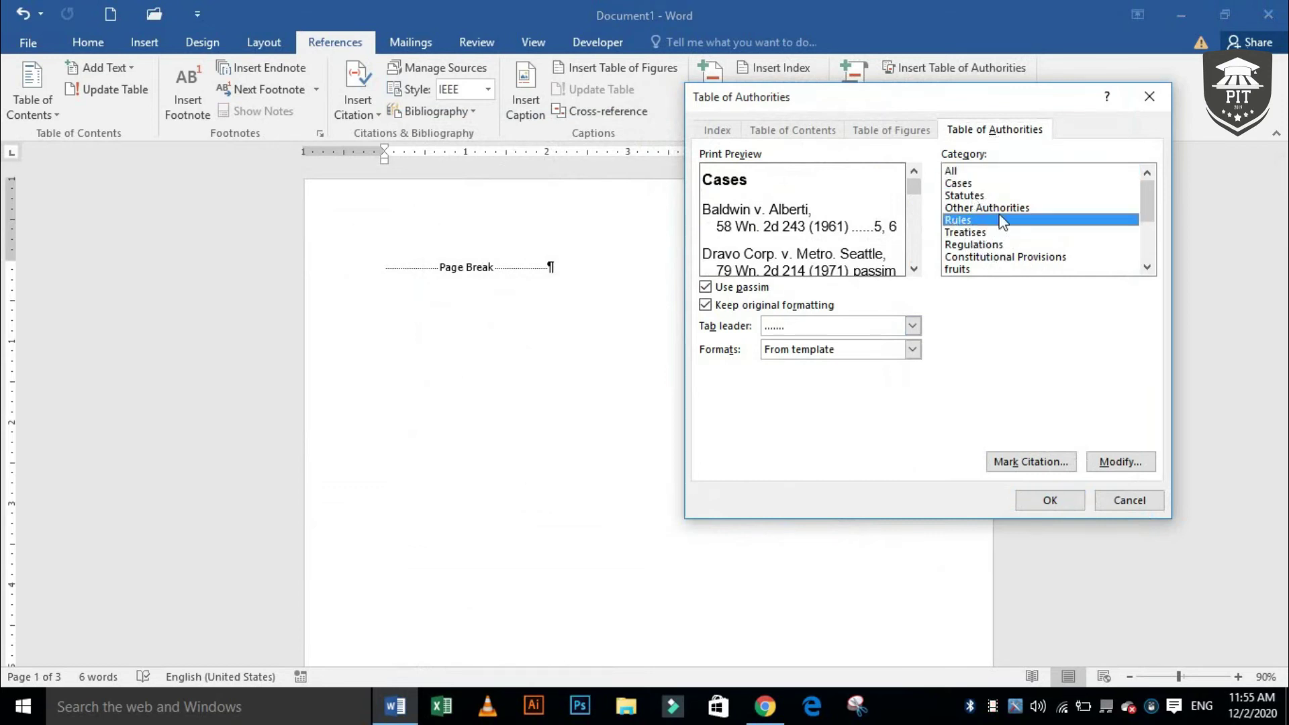
scroll(988, 245, down, 1)
scroll(988, 245, up, 1)
drag(974, 83, 568, 191)
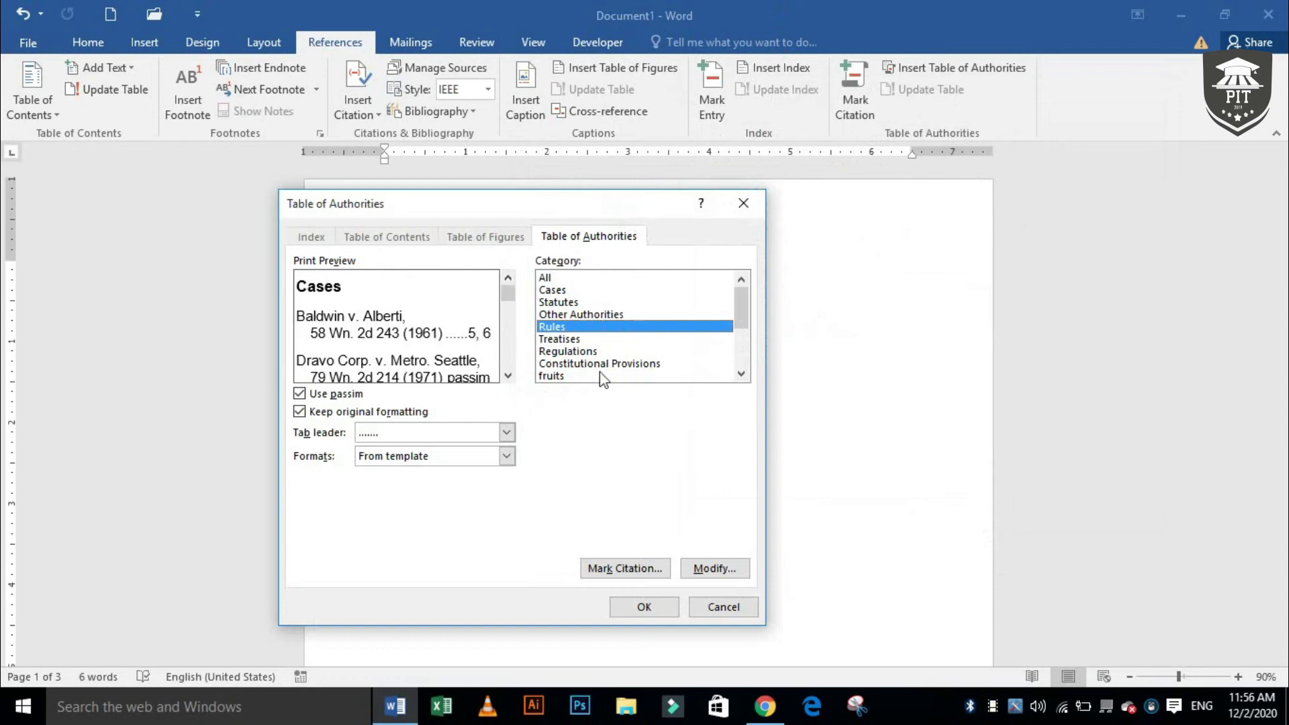
scroll(590, 366, down, 3)
scroll(673, 336, up, 3)
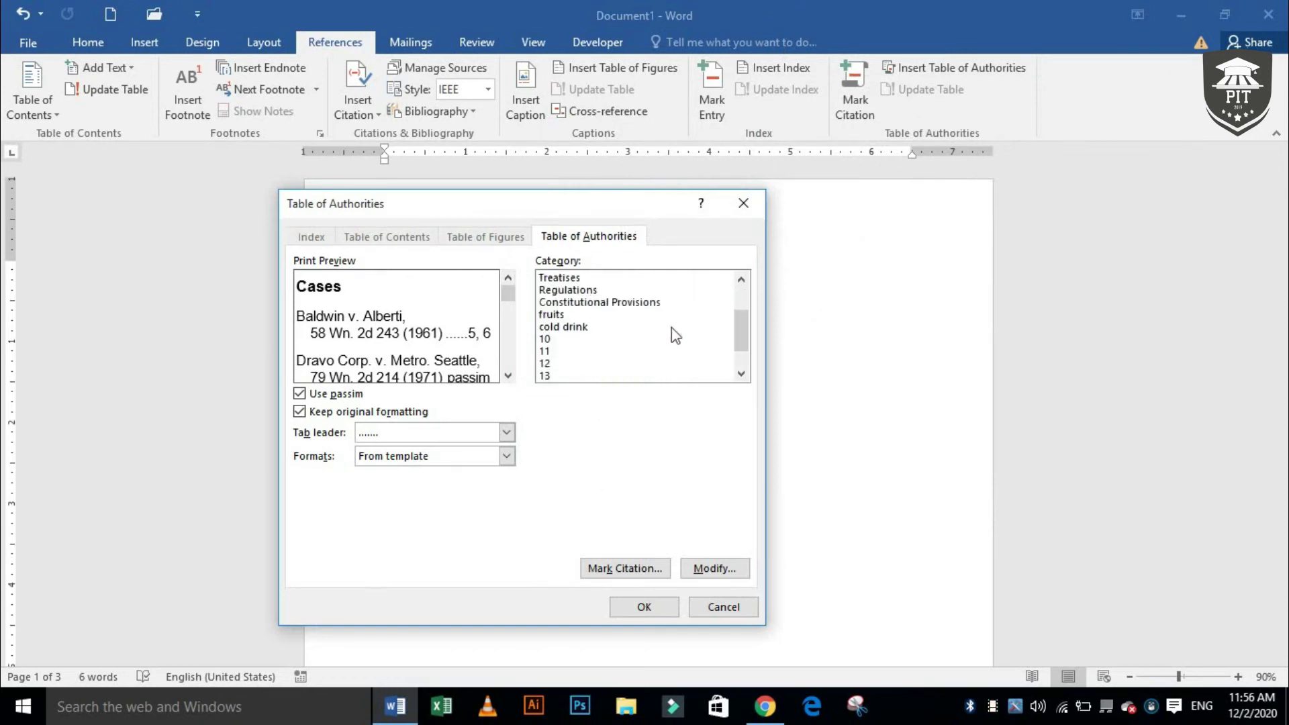
scroll(650, 331, down, 3)
scroll(636, 325, up, 2)
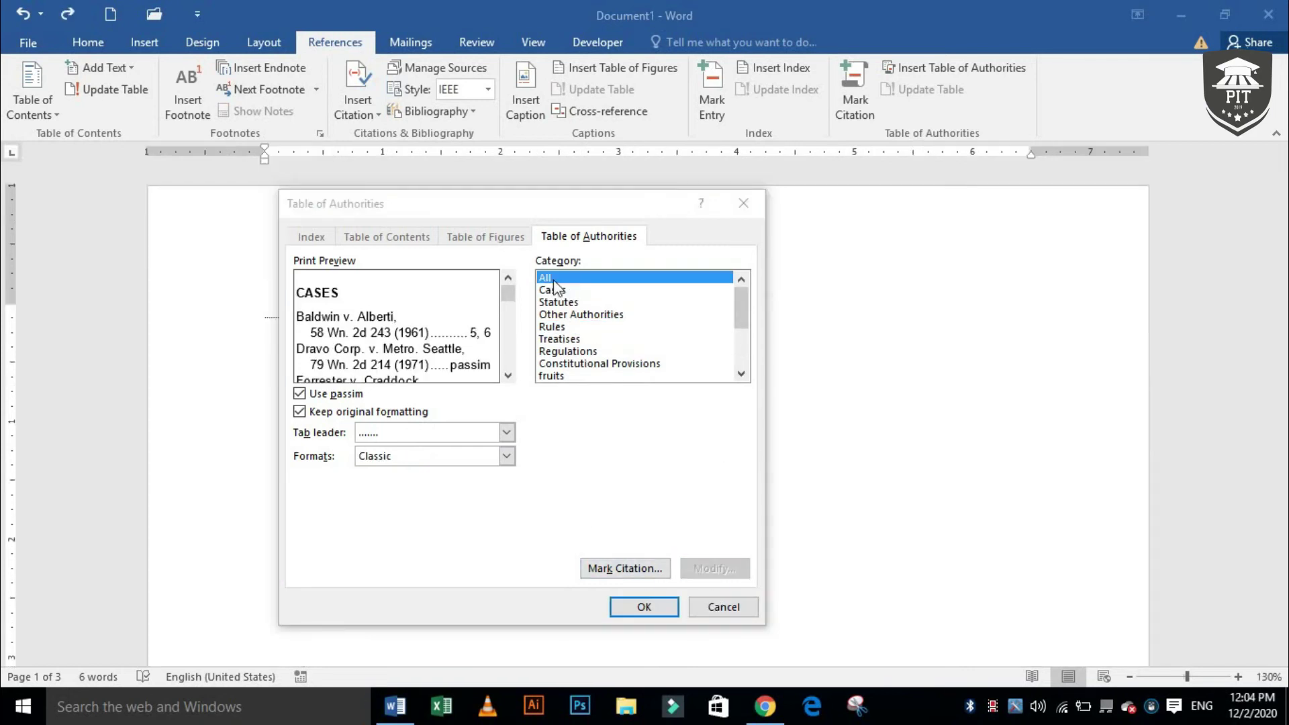
scroll(576, 317, down, 2)
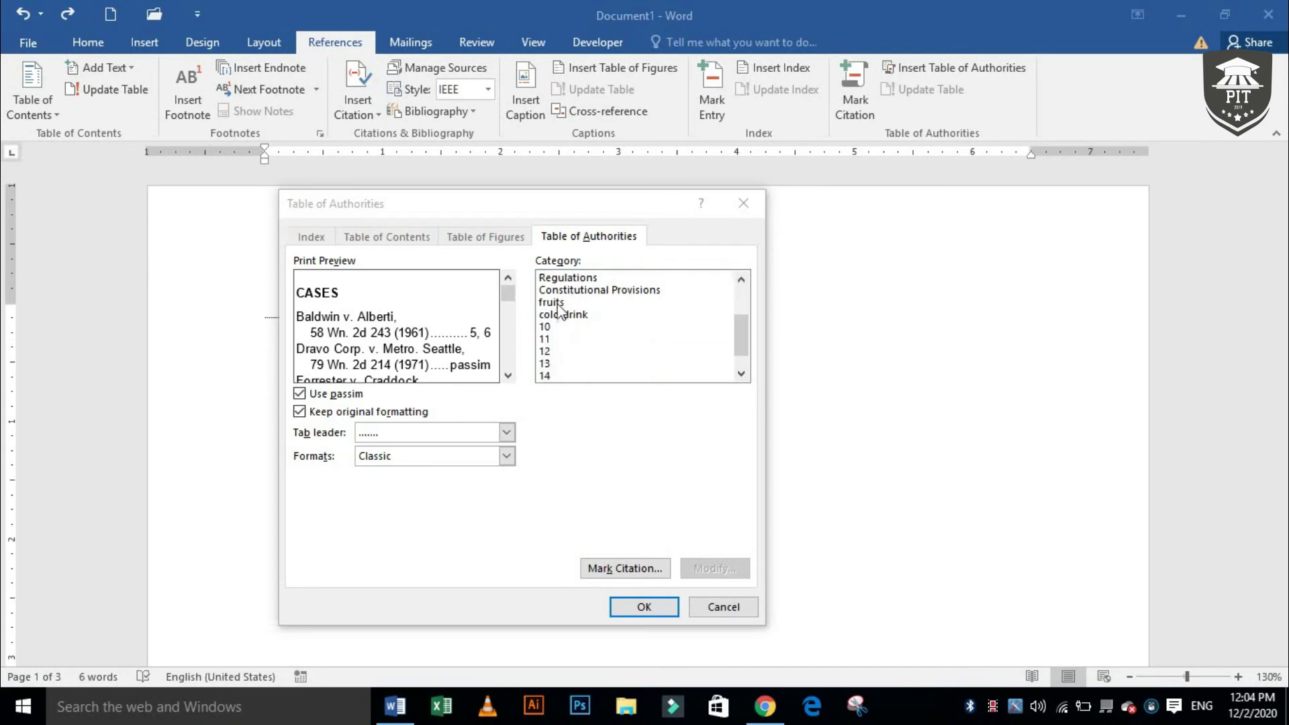
scroll(661, 308, up, 2)
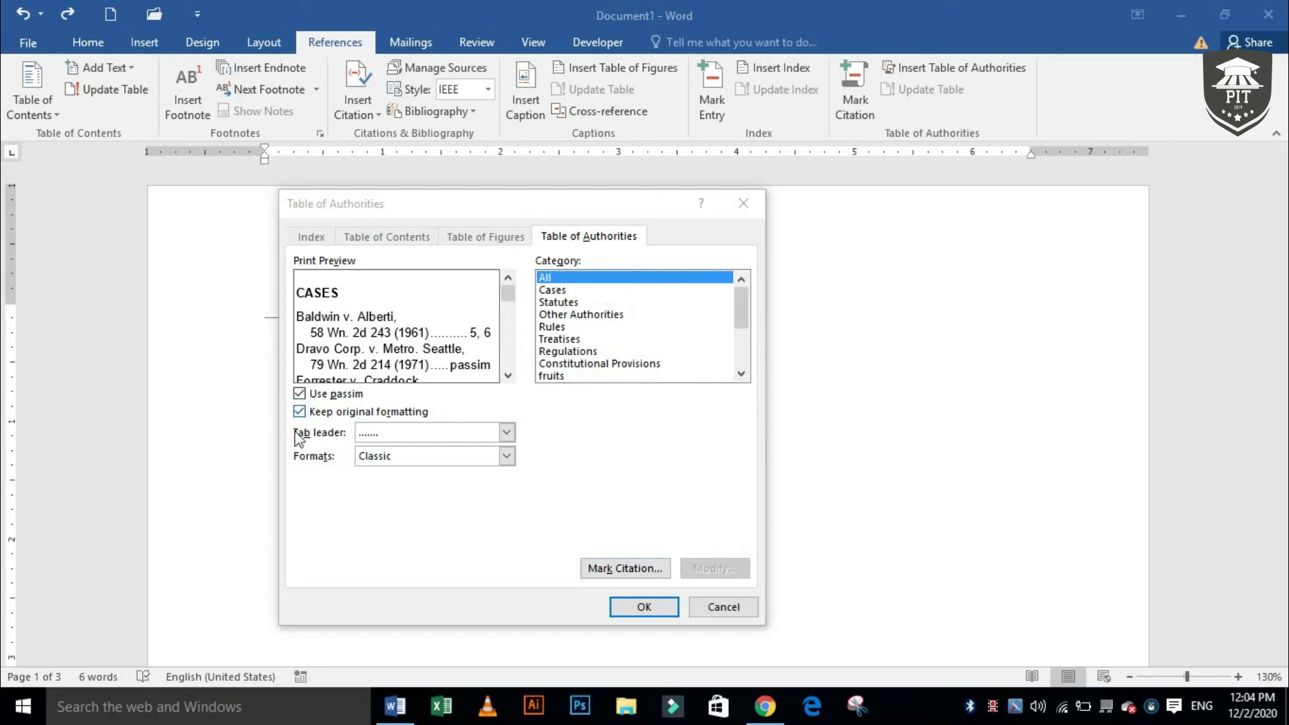
Try the underline tab leader for the table of authorities.
click(378, 439)
click(390, 492)
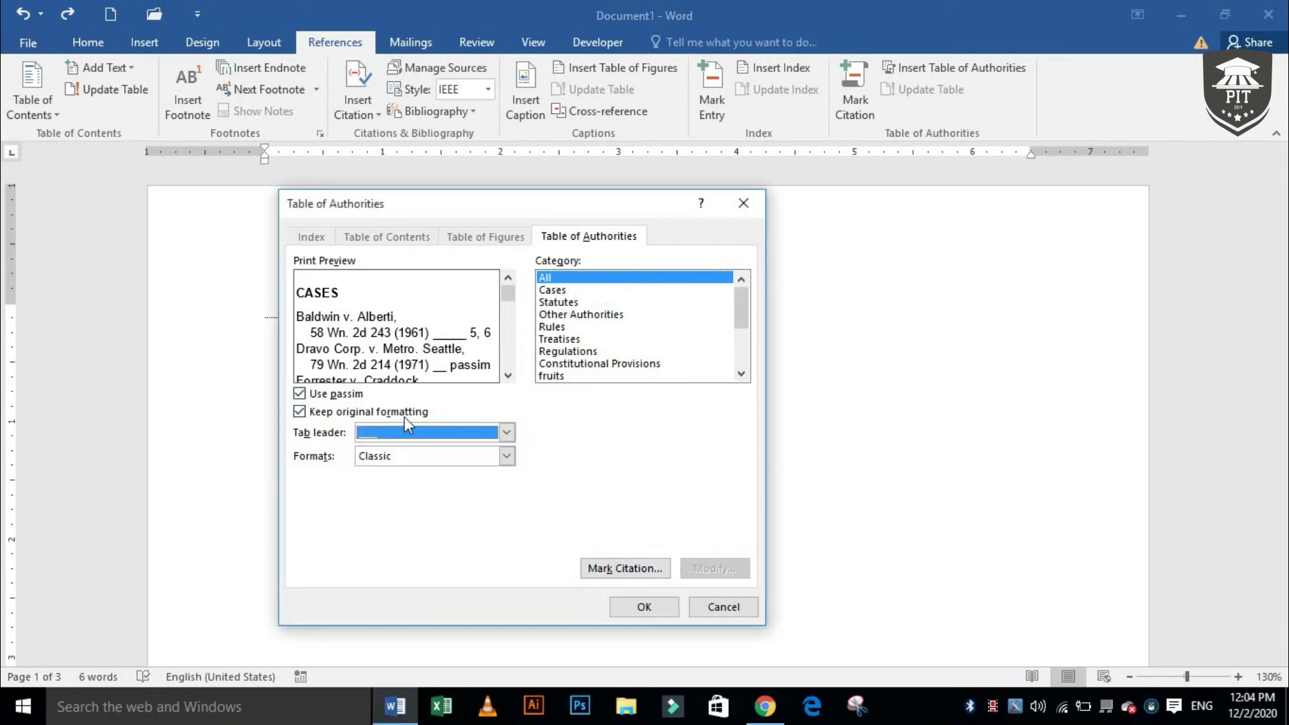
click(384, 434)
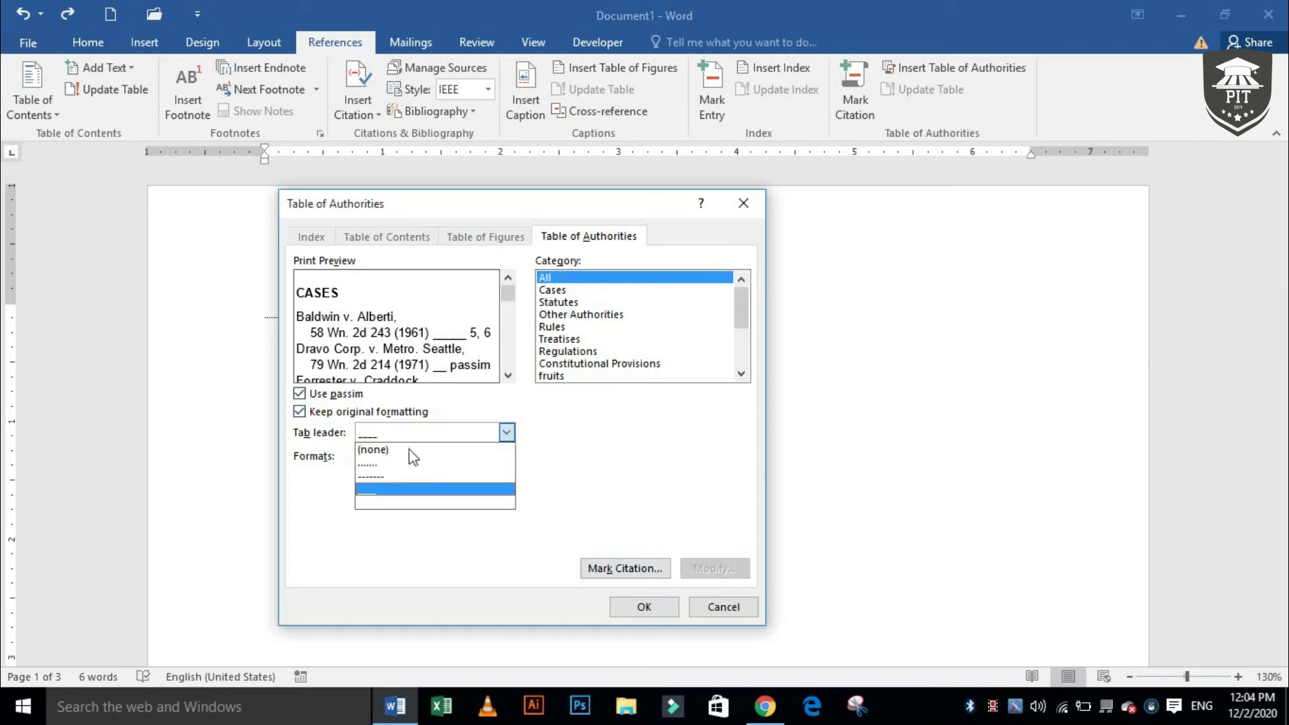
click(310, 463)
Try the Formal format for the table of authorities, and return to the From template format.
click(402, 457)
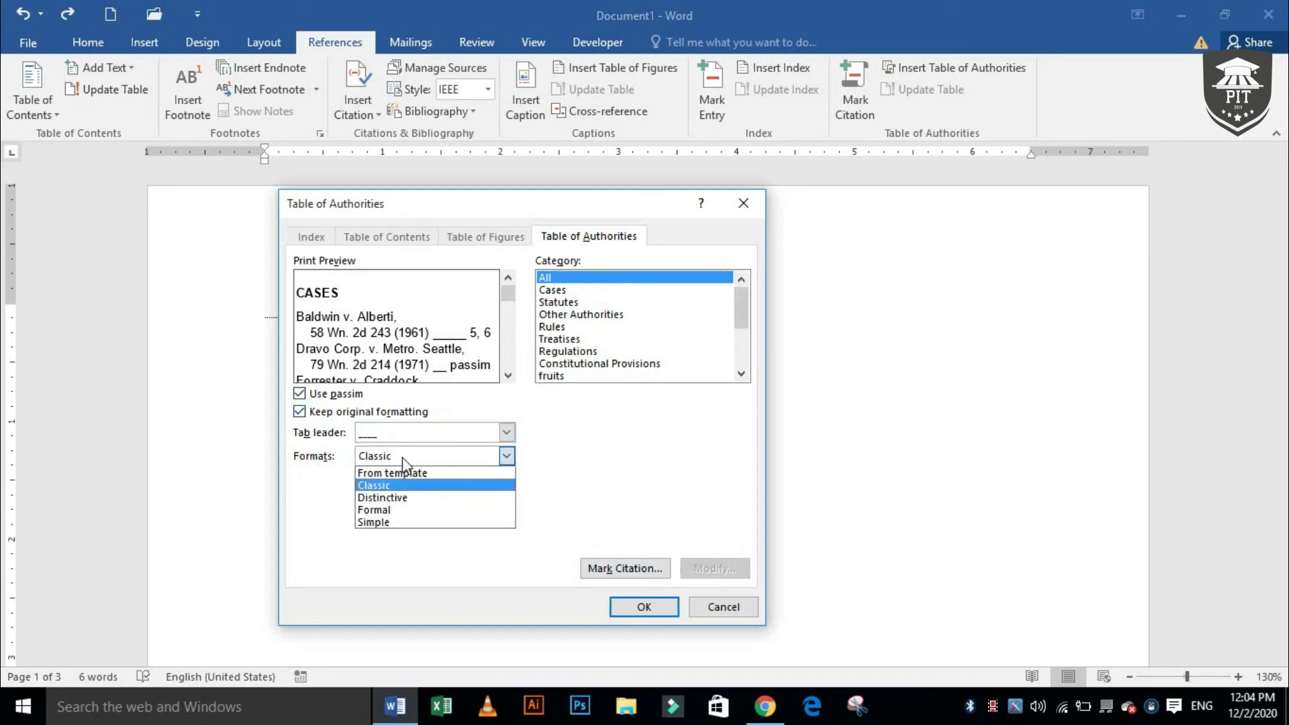
click(404, 474)
click(403, 456)
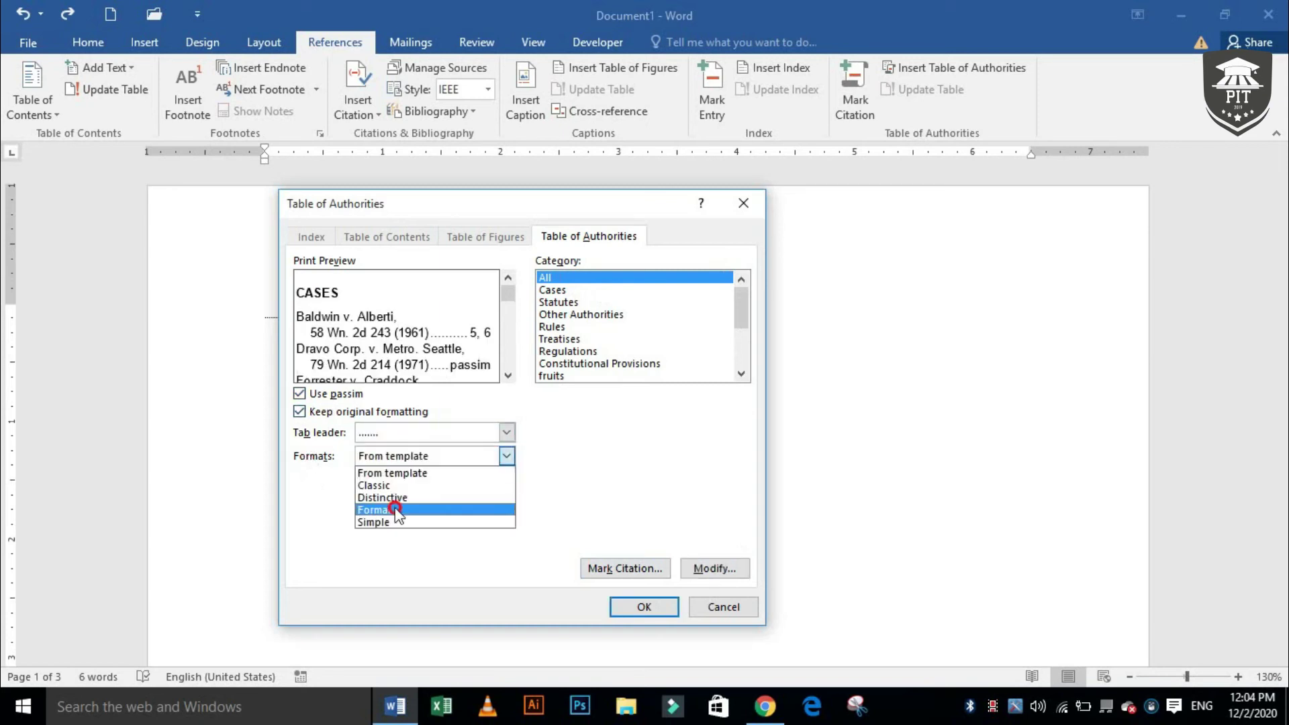
click(392, 509)
click(394, 458)
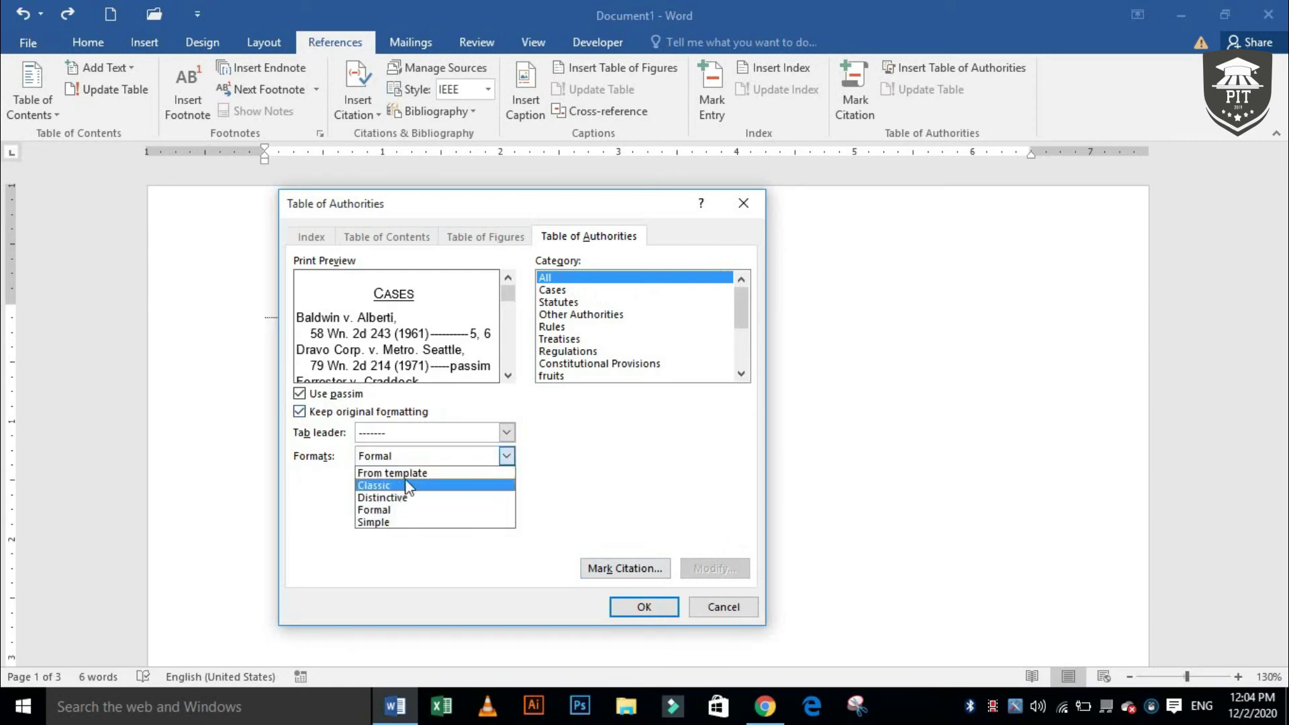
click(403, 474)
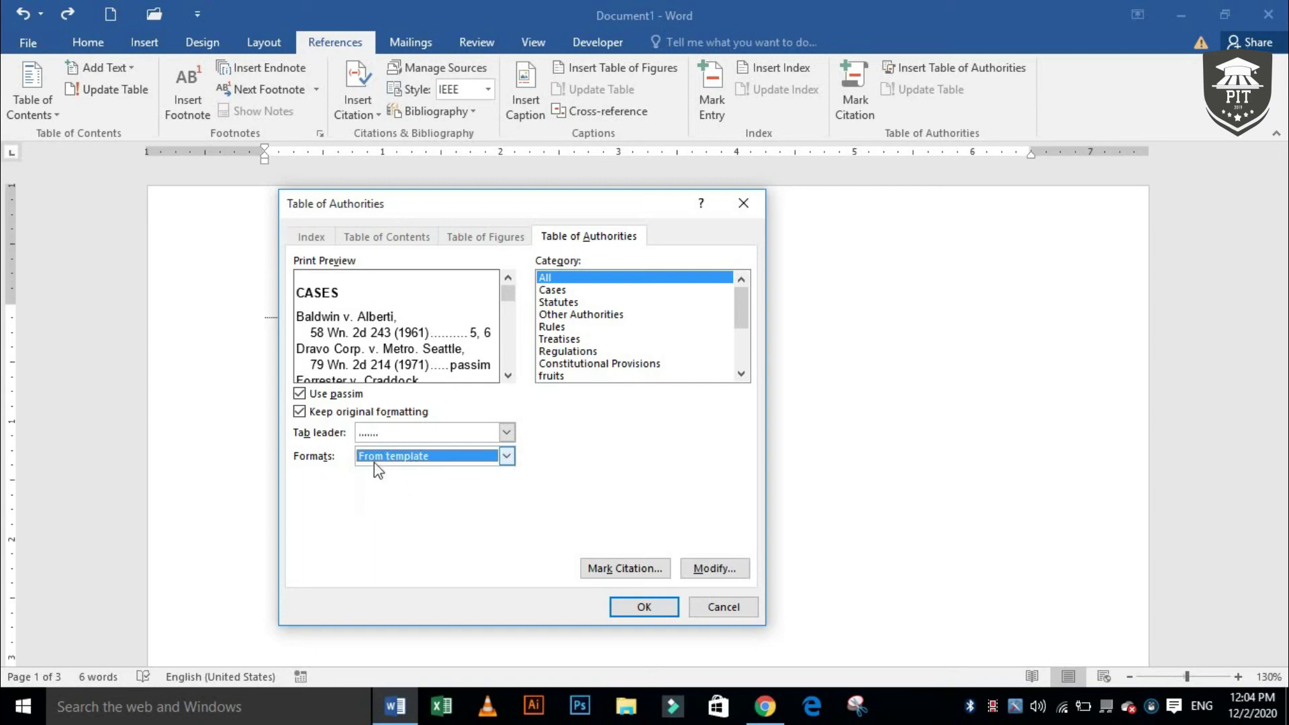
Examine the formatting settings of the TOA Heading style and leave them without making changes.
click(714, 568)
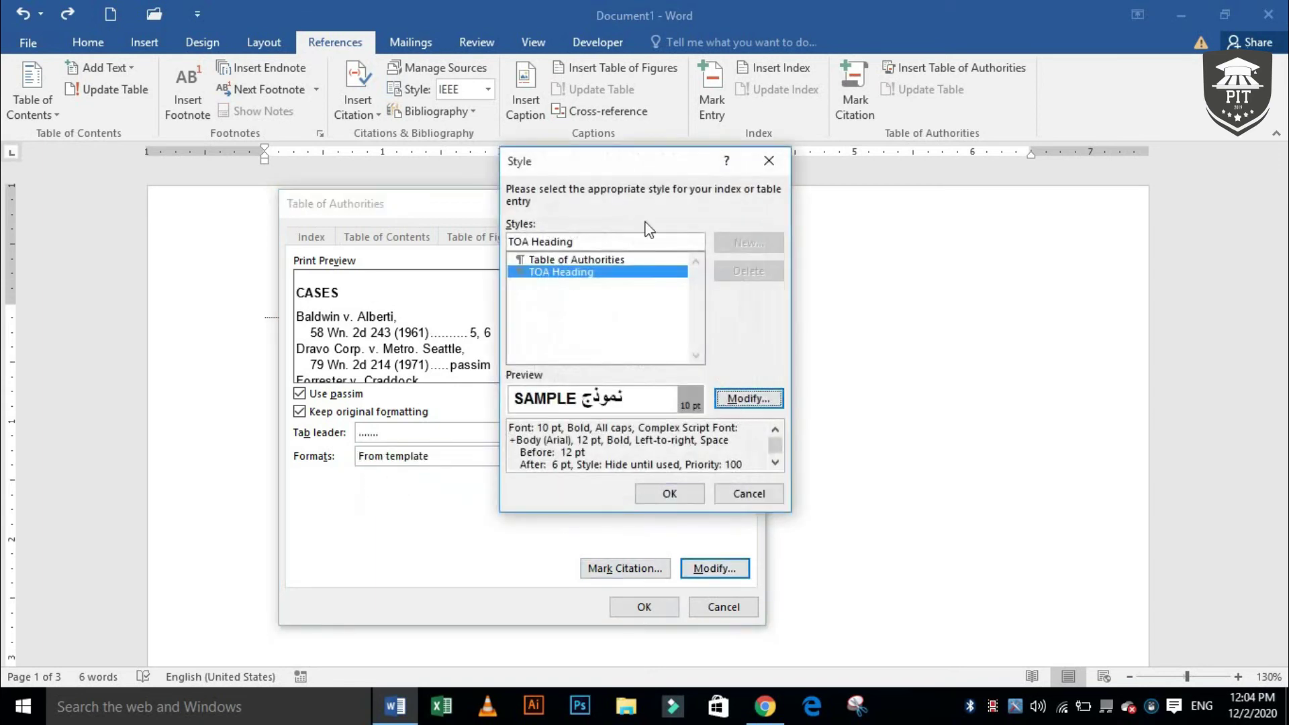
click(747, 400)
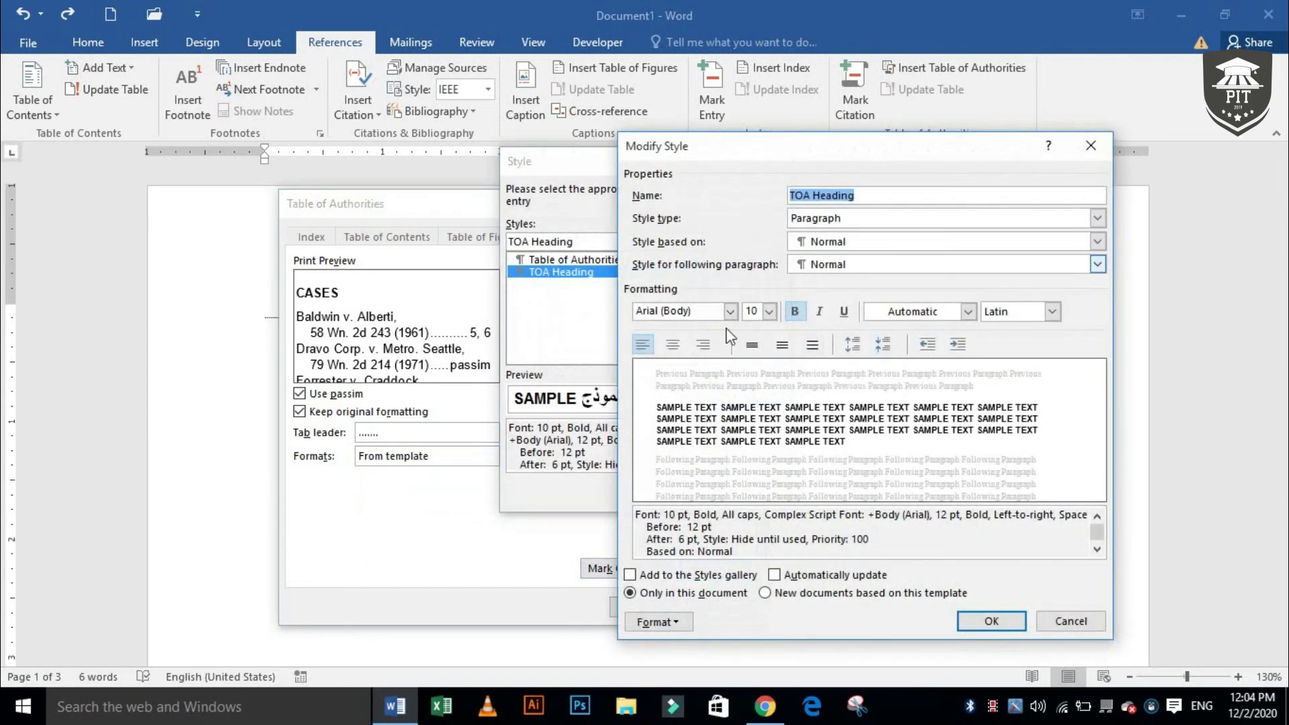
click(1090, 145)
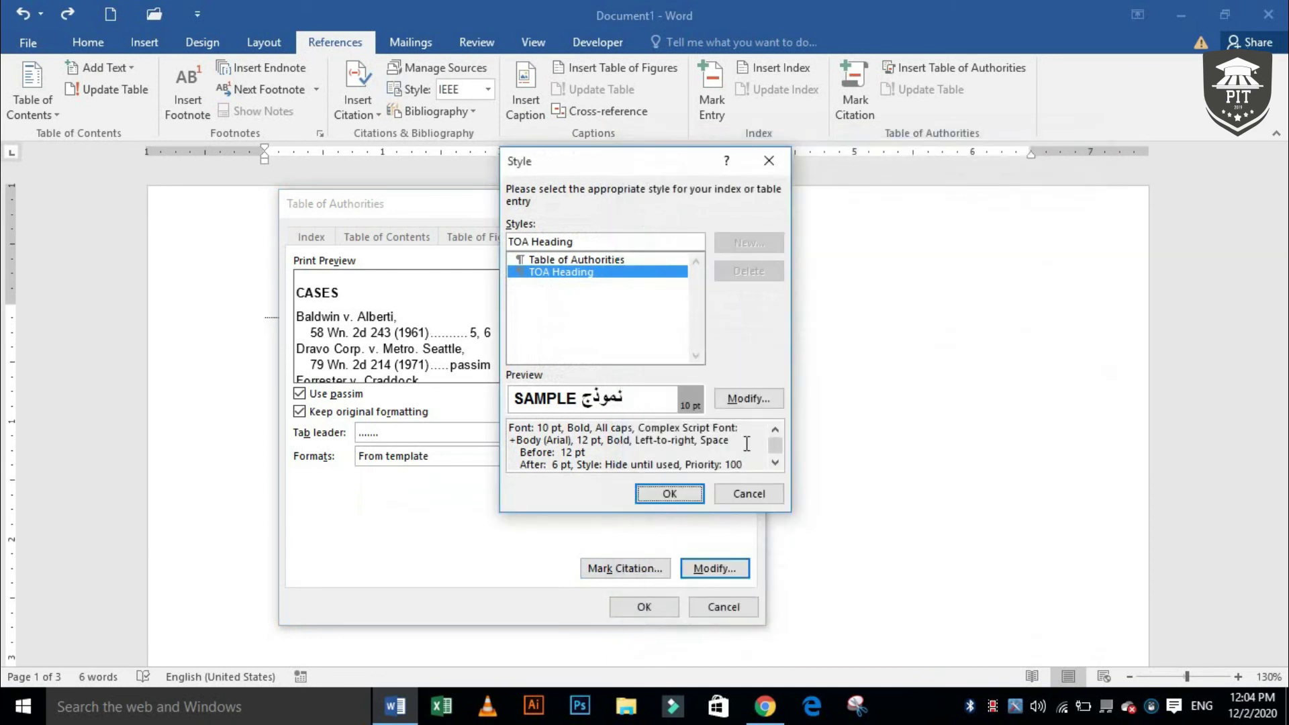
click(747, 489)
Set the format to Classic and insert the table of authorities before the page break on page 1.
click(486, 457)
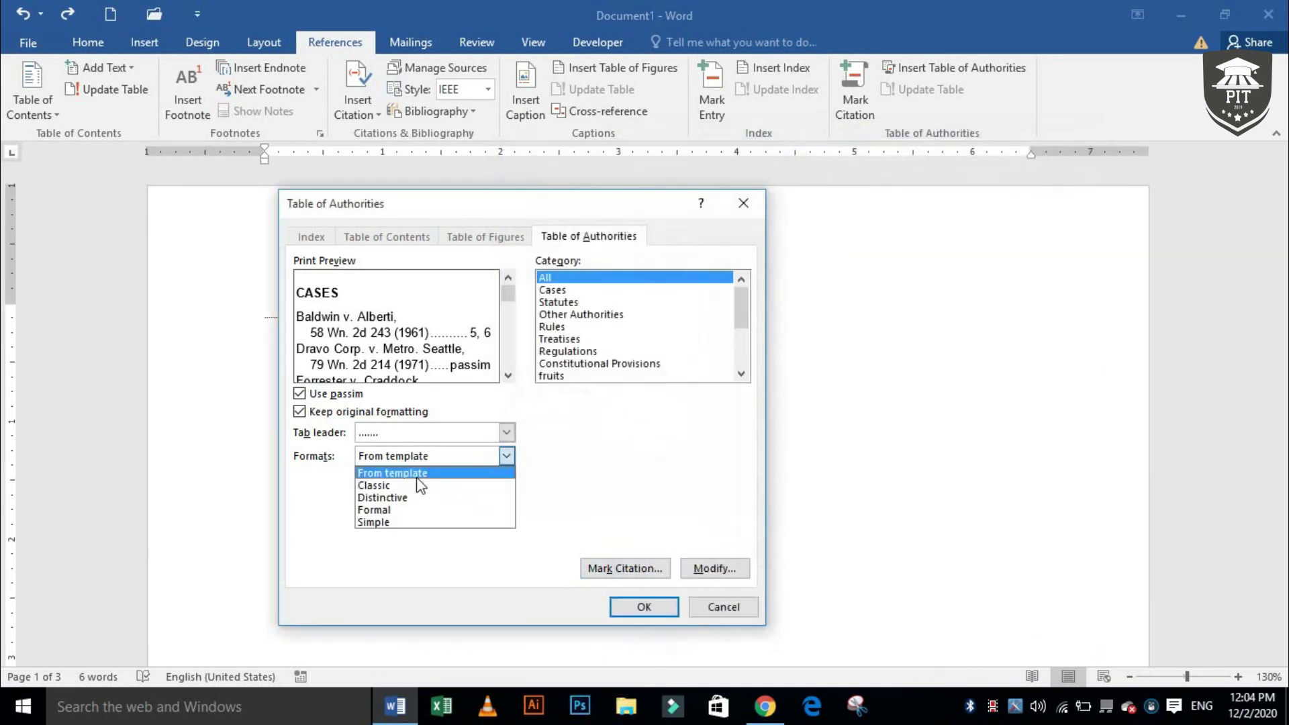
click(414, 485)
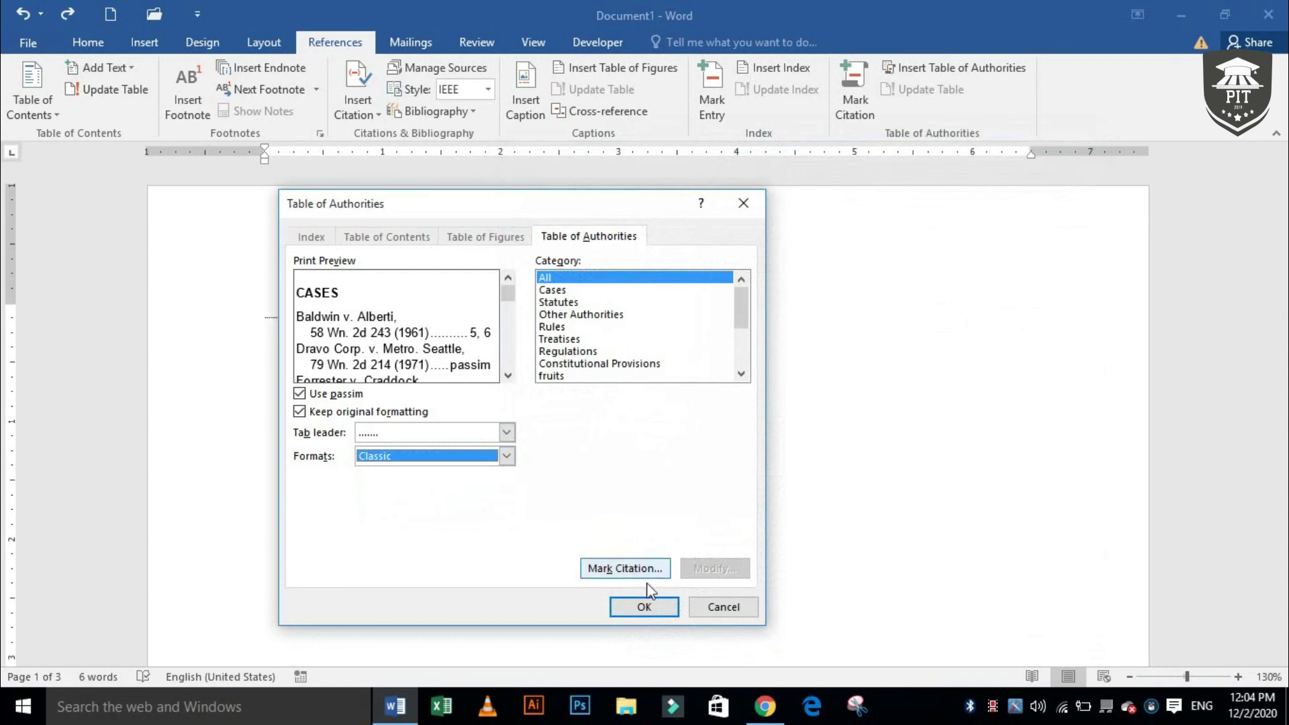
click(645, 607)
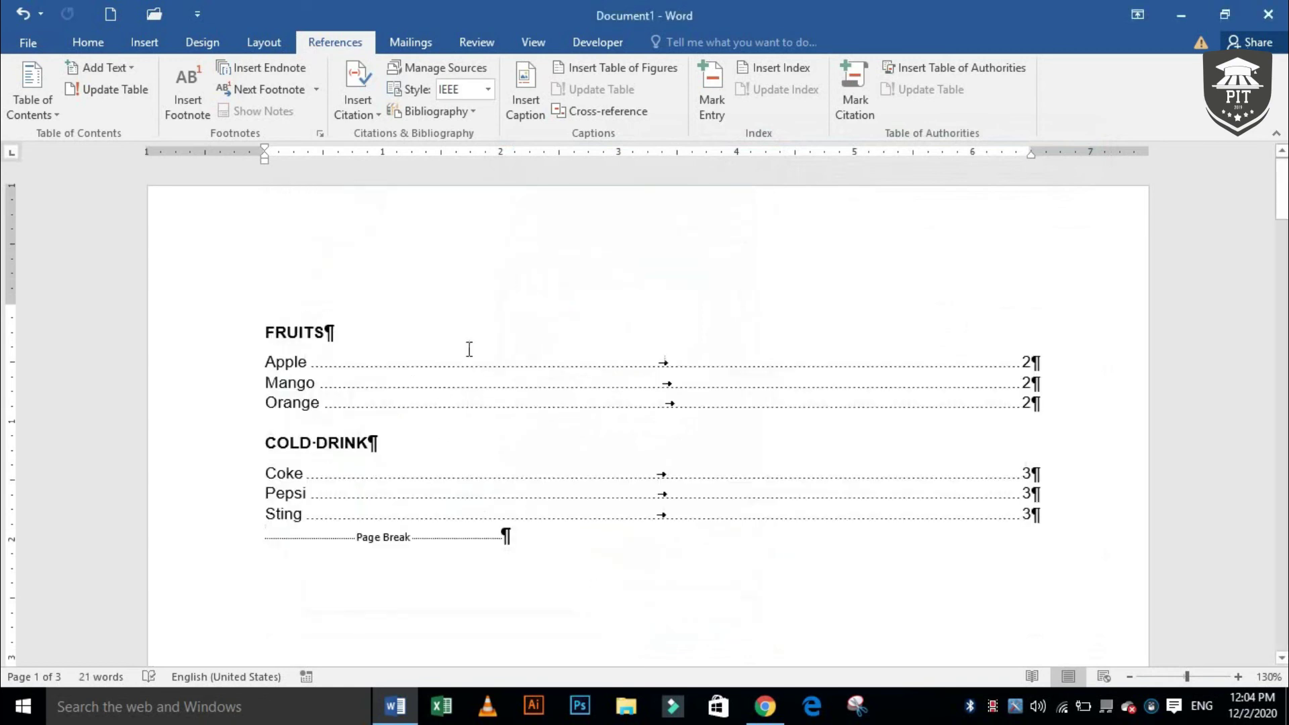
scroll(527, 334, down, 15)
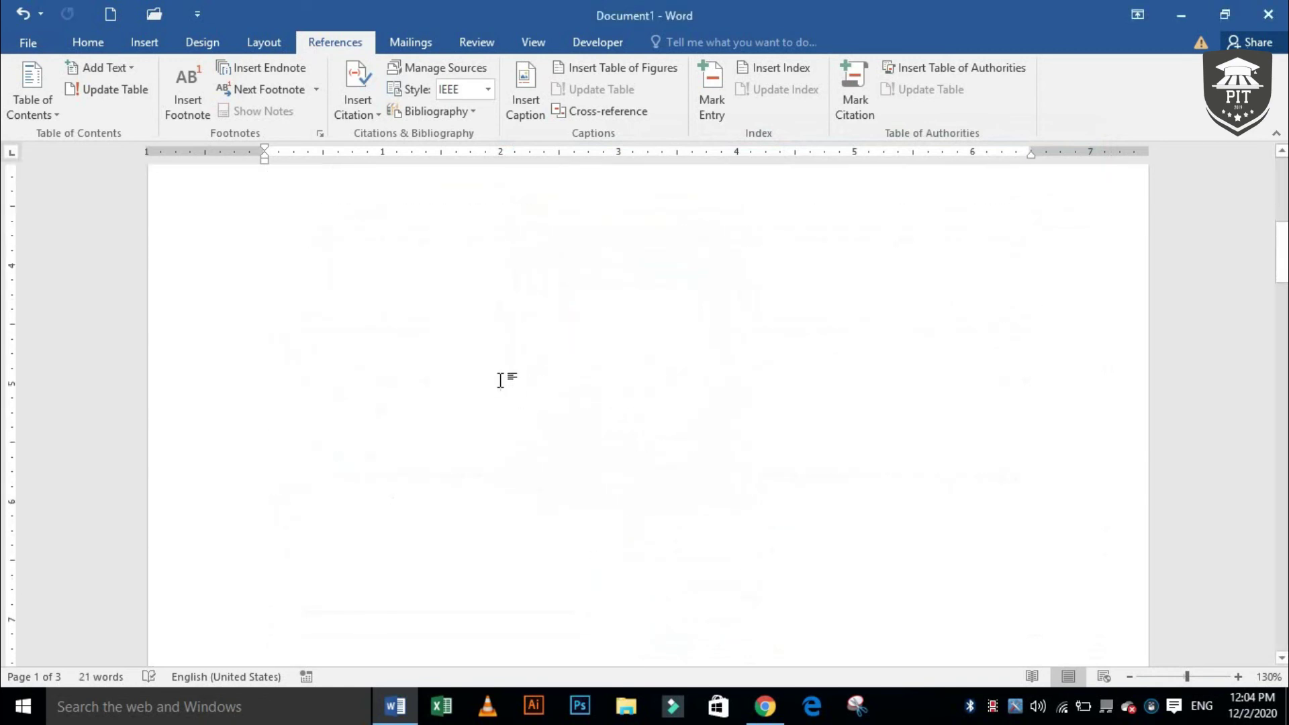
scroll(511, 361, up, 12)
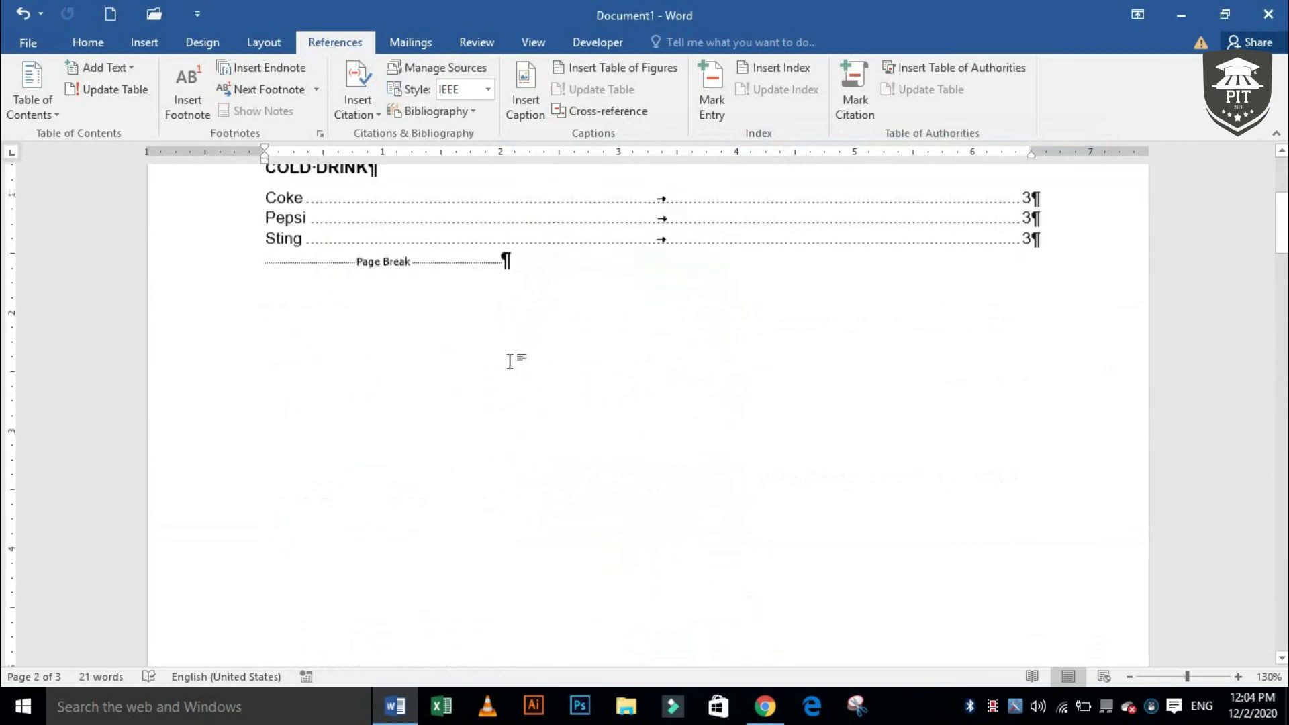
Hide the paragraph marks and citation field codes throughout the document.
click(88, 41)
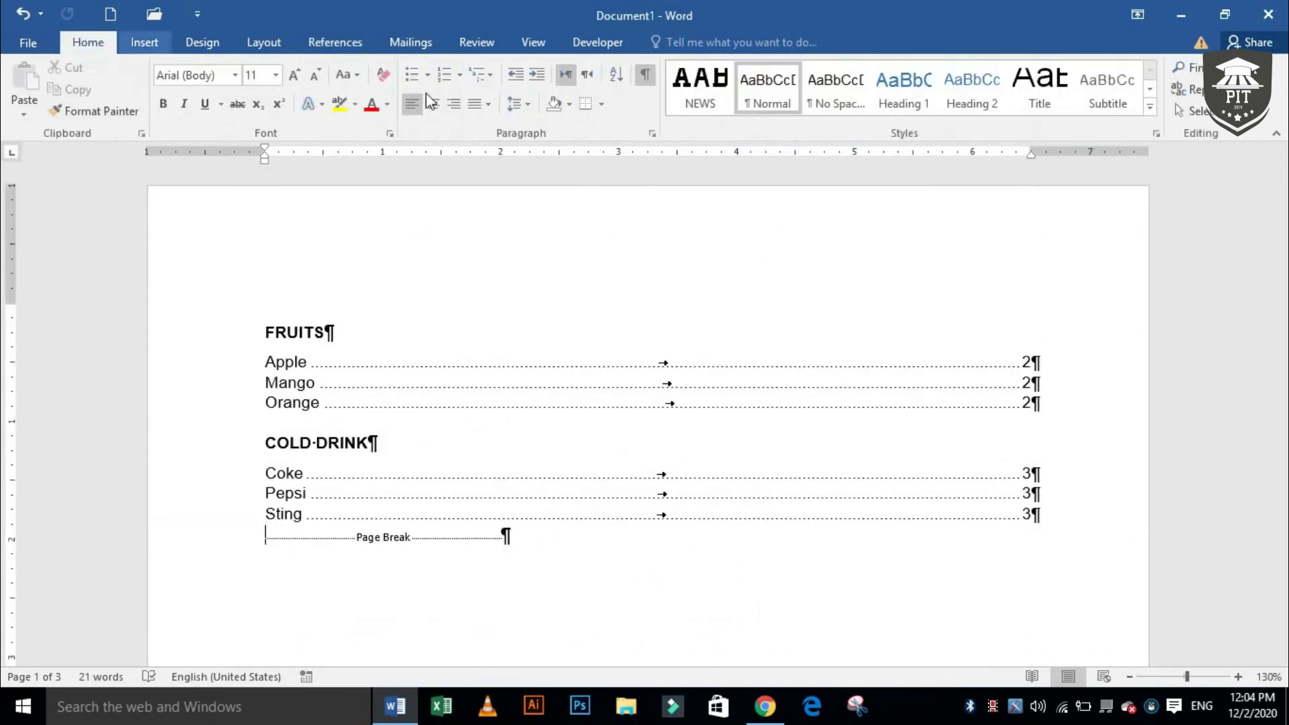
click(643, 77)
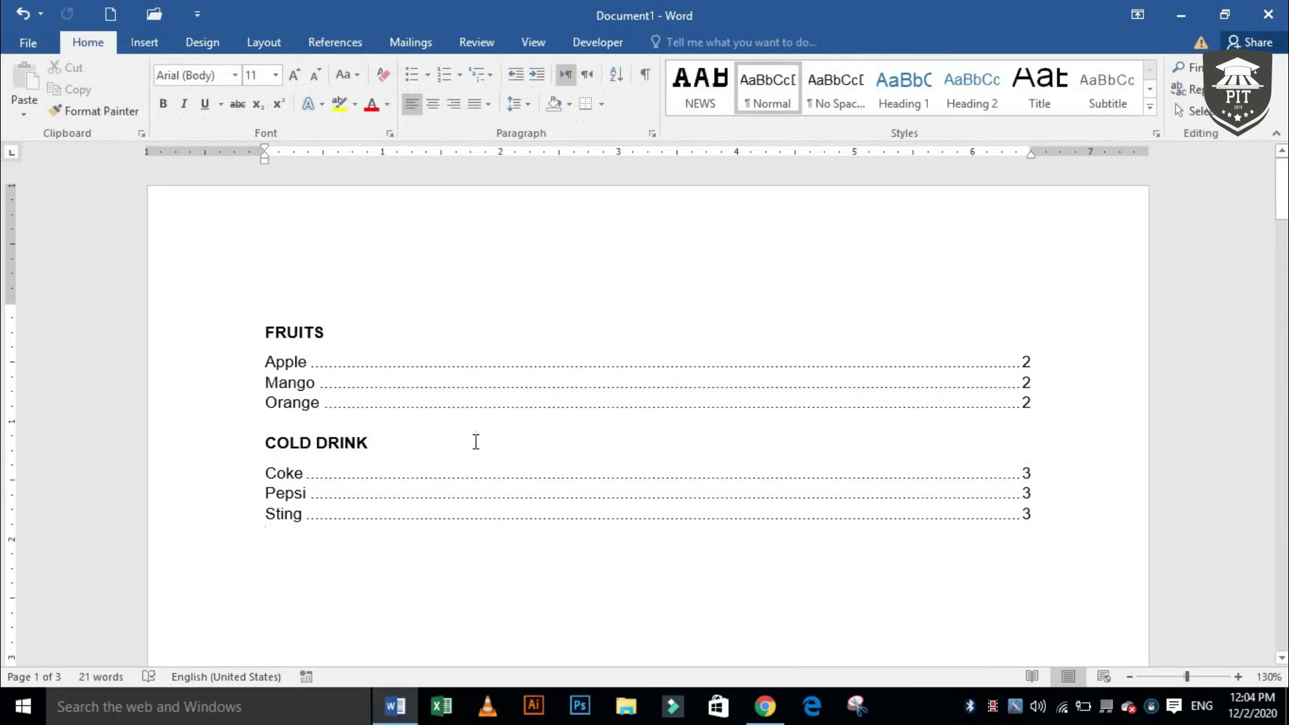
scroll(457, 481, down, 12)
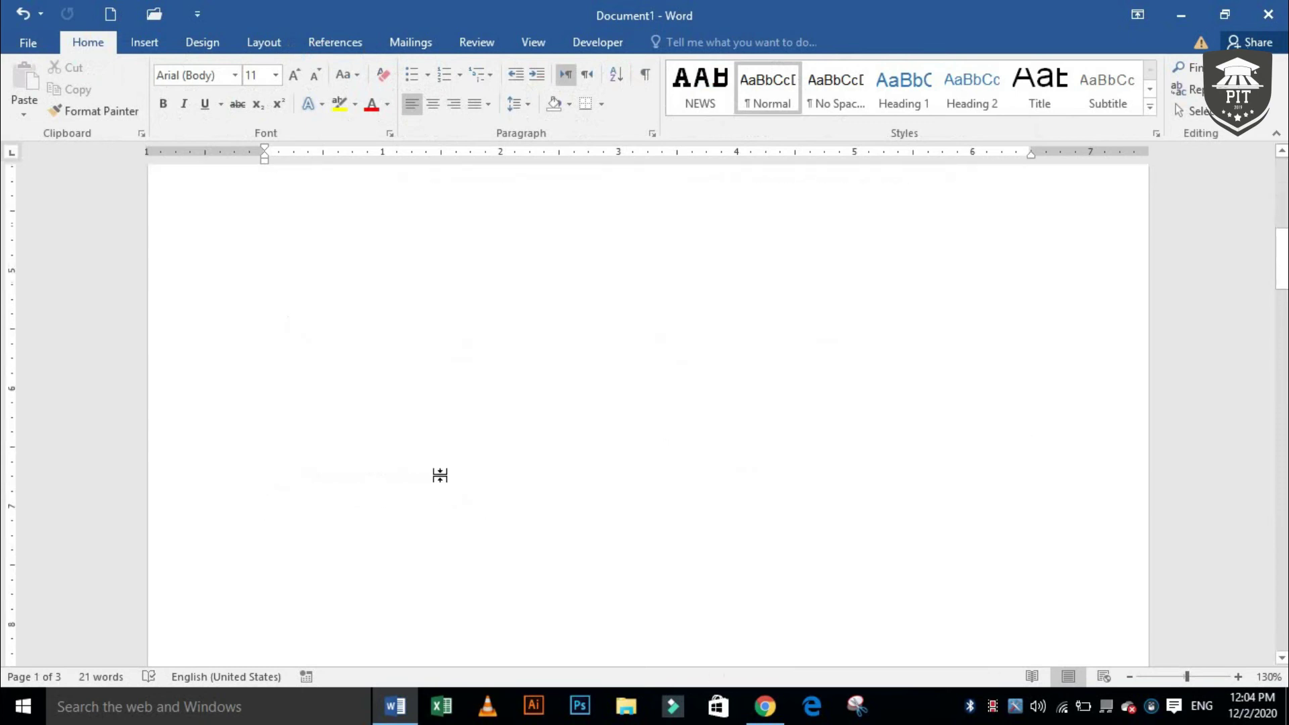
scroll(453, 439, up, 12)
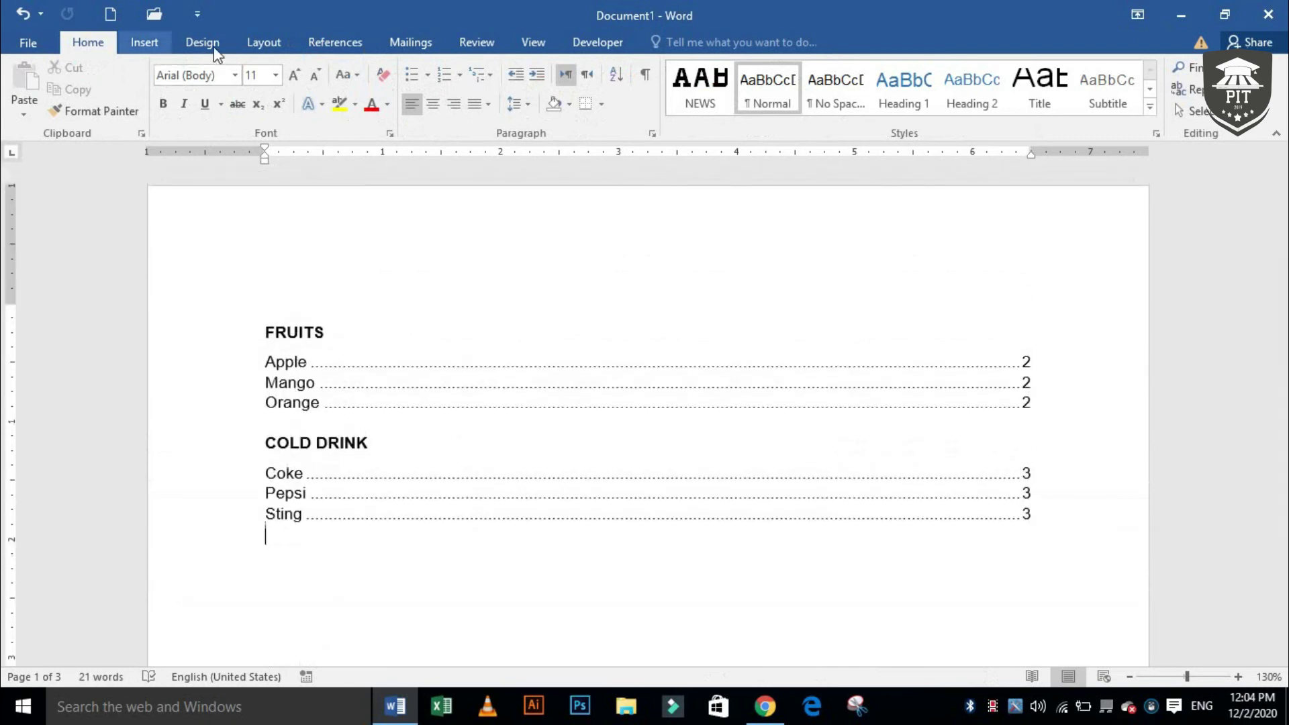
Add the word "banana" on the line below Mango in the fruit list on page 2.
click(334, 42)
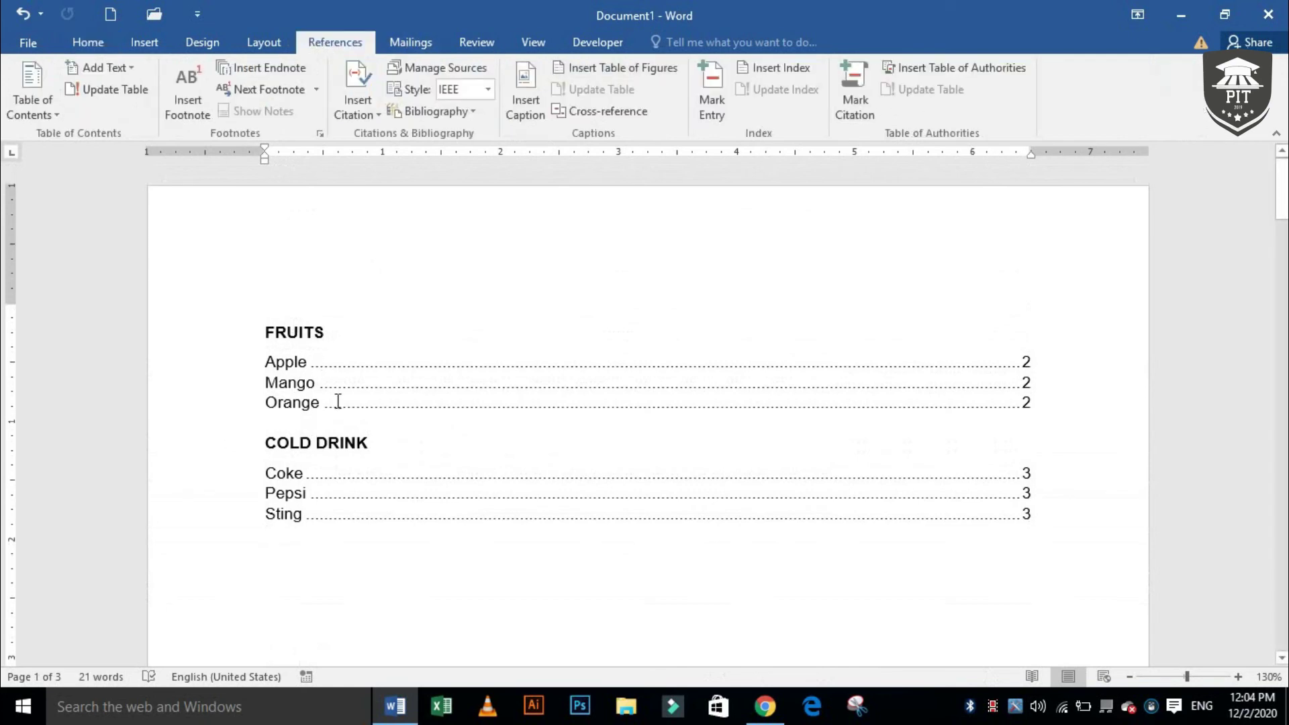
scroll(403, 433, down, 15)
scroll(420, 436, up, 8)
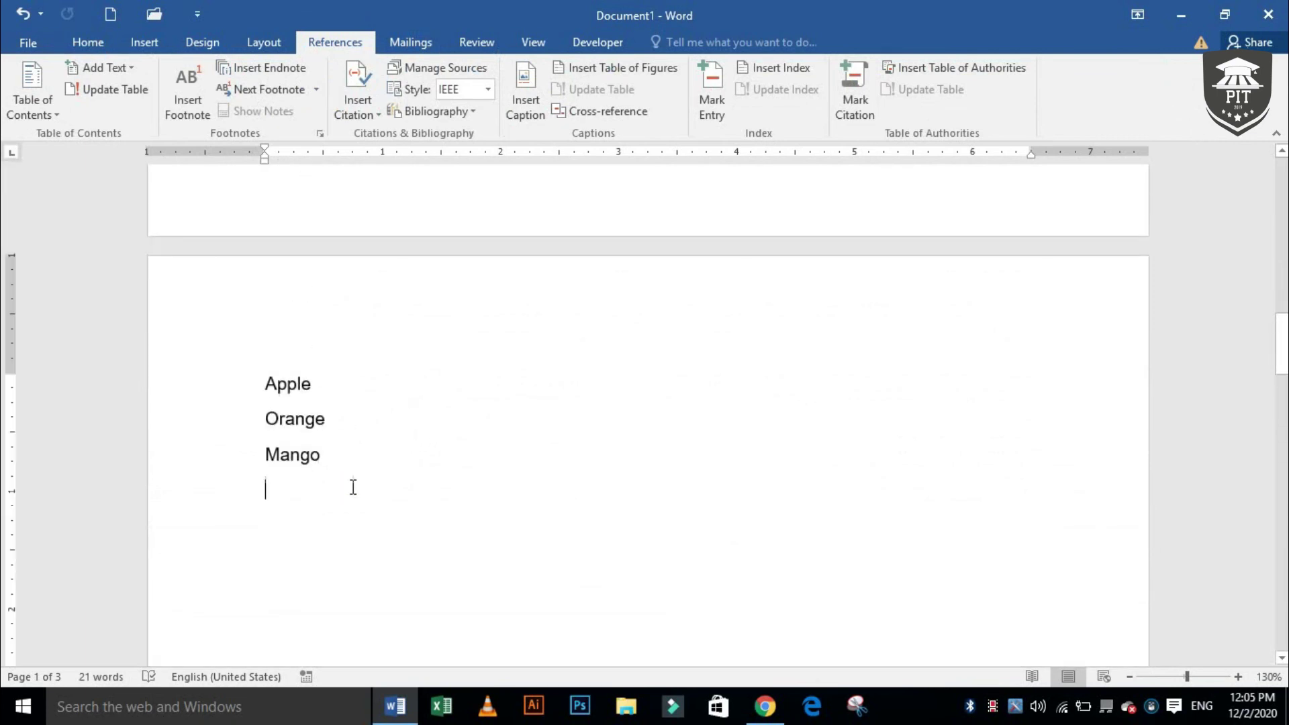
text(banana)
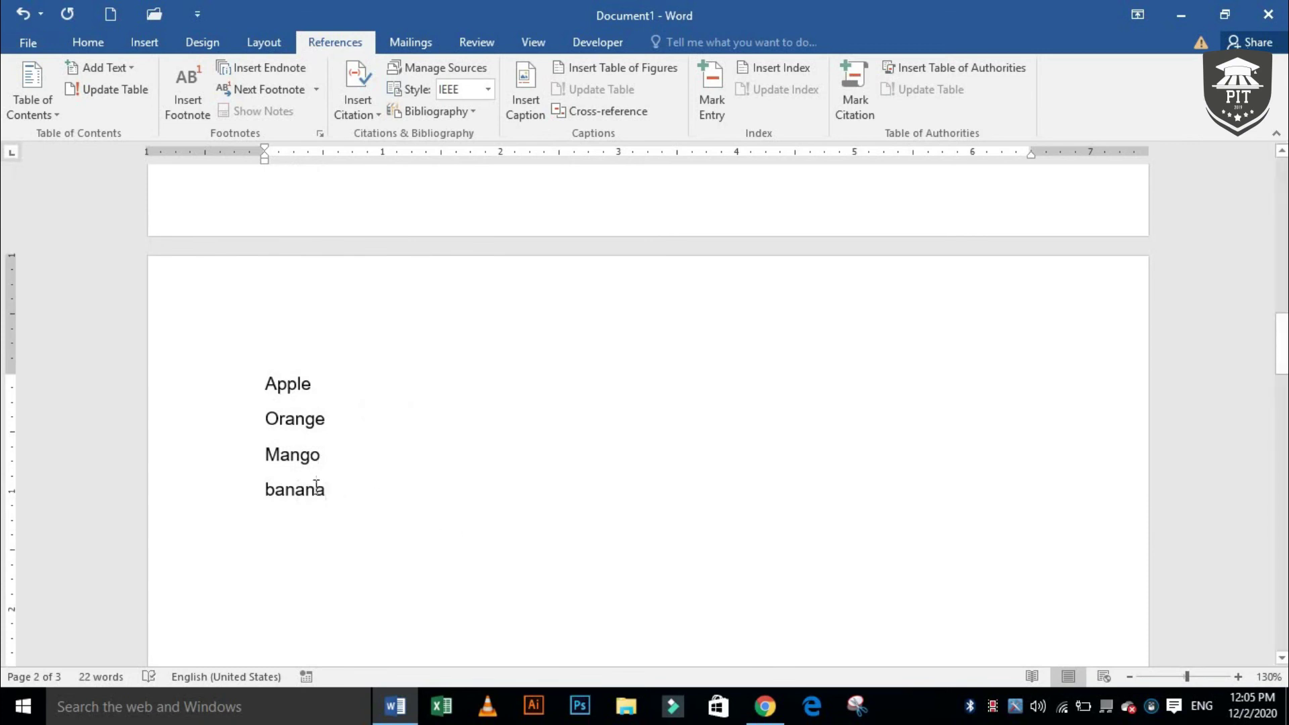
Mark the word banana as a citation in the fruits category and close the citation dialog.
drag(322, 494, 260, 493)
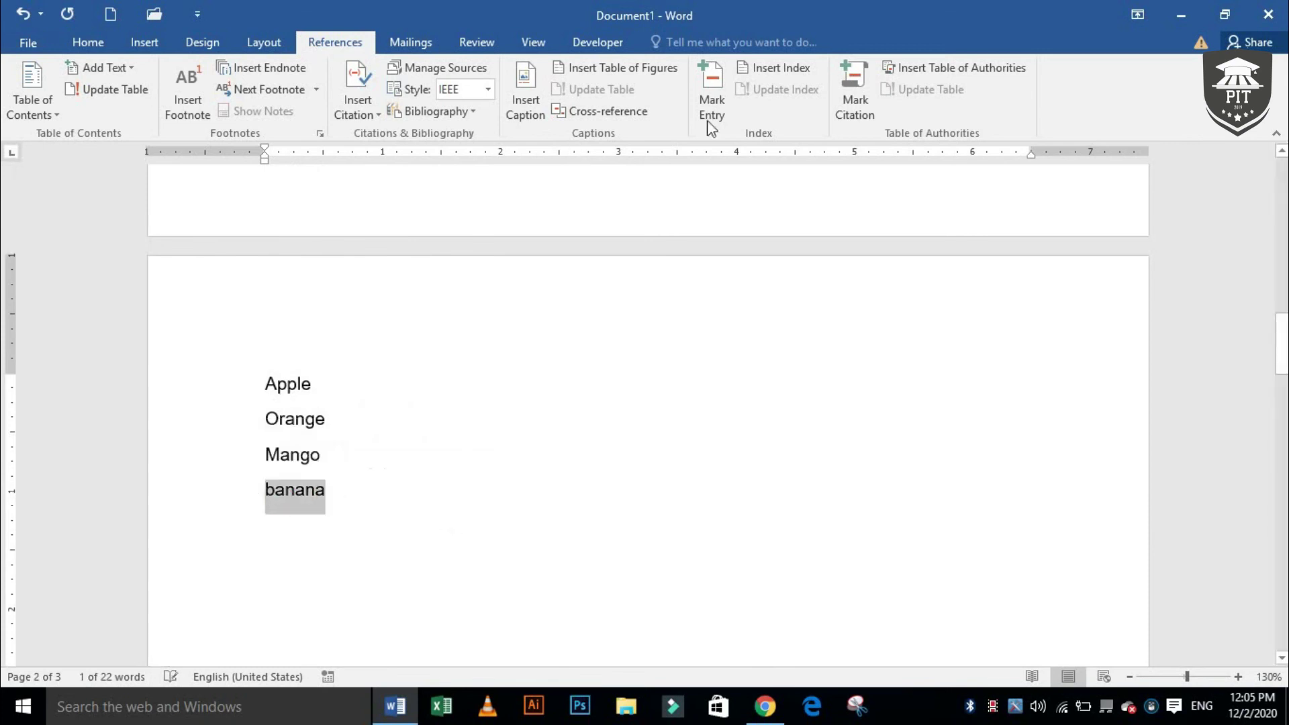
click(848, 82)
click(809, 355)
click(809, 356)
click(1007, 337)
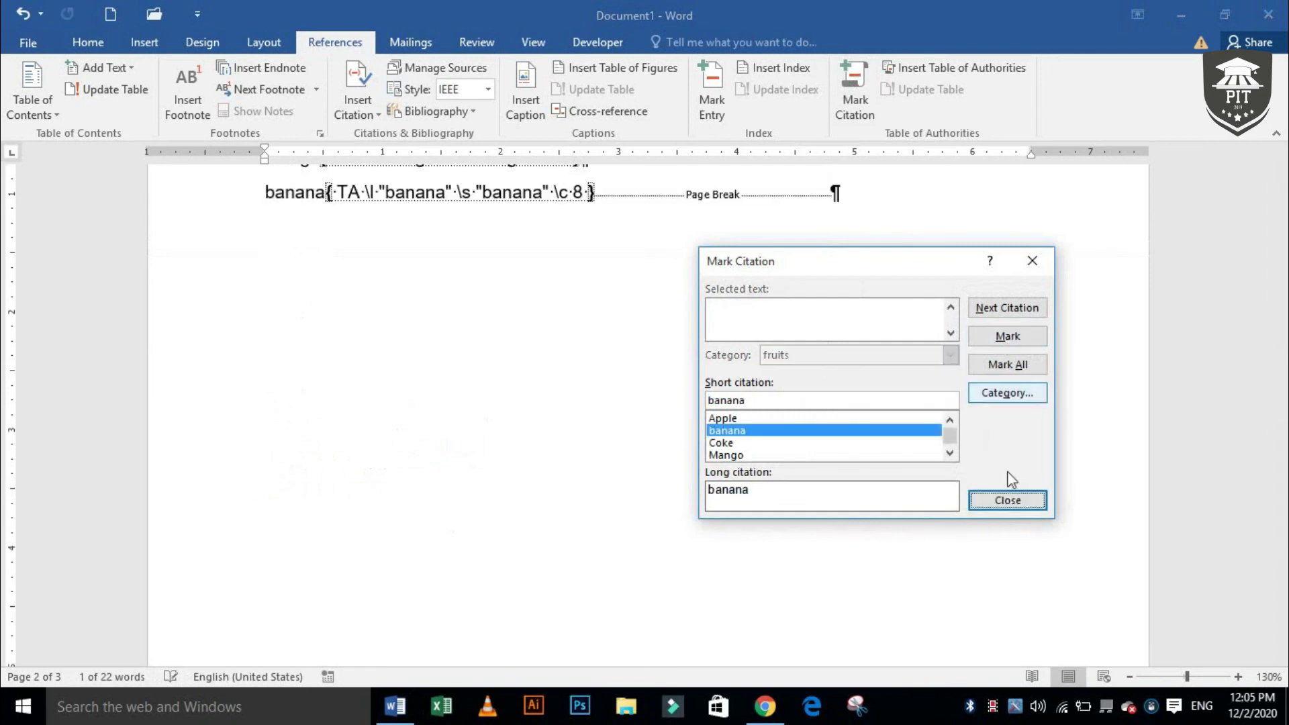
click(1010, 502)
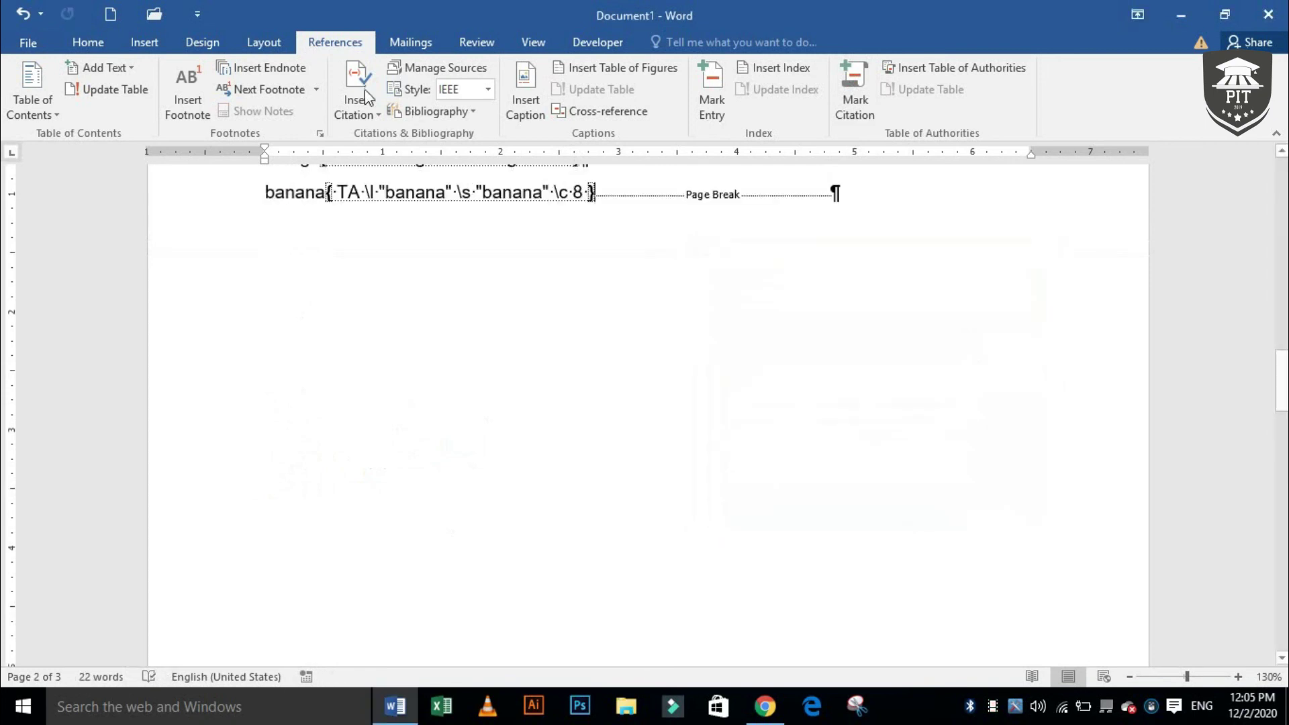
Hide the formatting symbols again and return to the table of authorities on page 1.
click(90, 42)
click(644, 74)
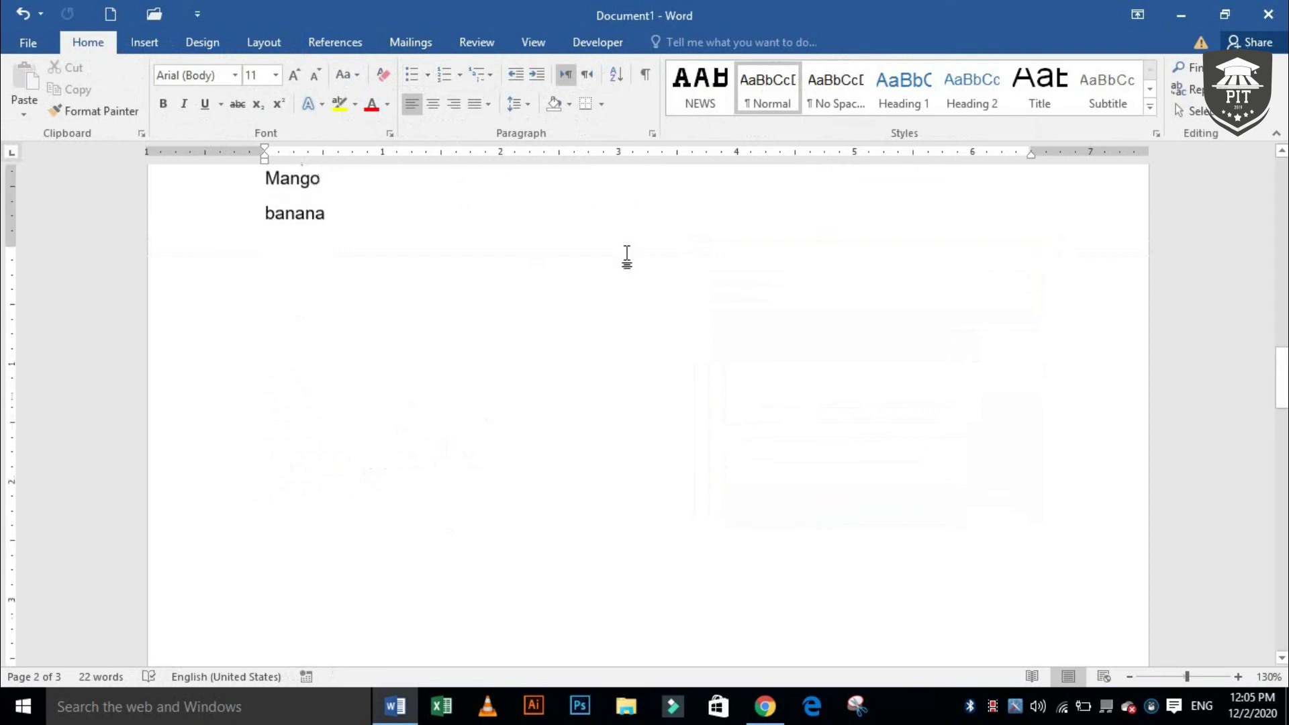
scroll(627, 255, down, 3)
scroll(629, 254, up, 5)
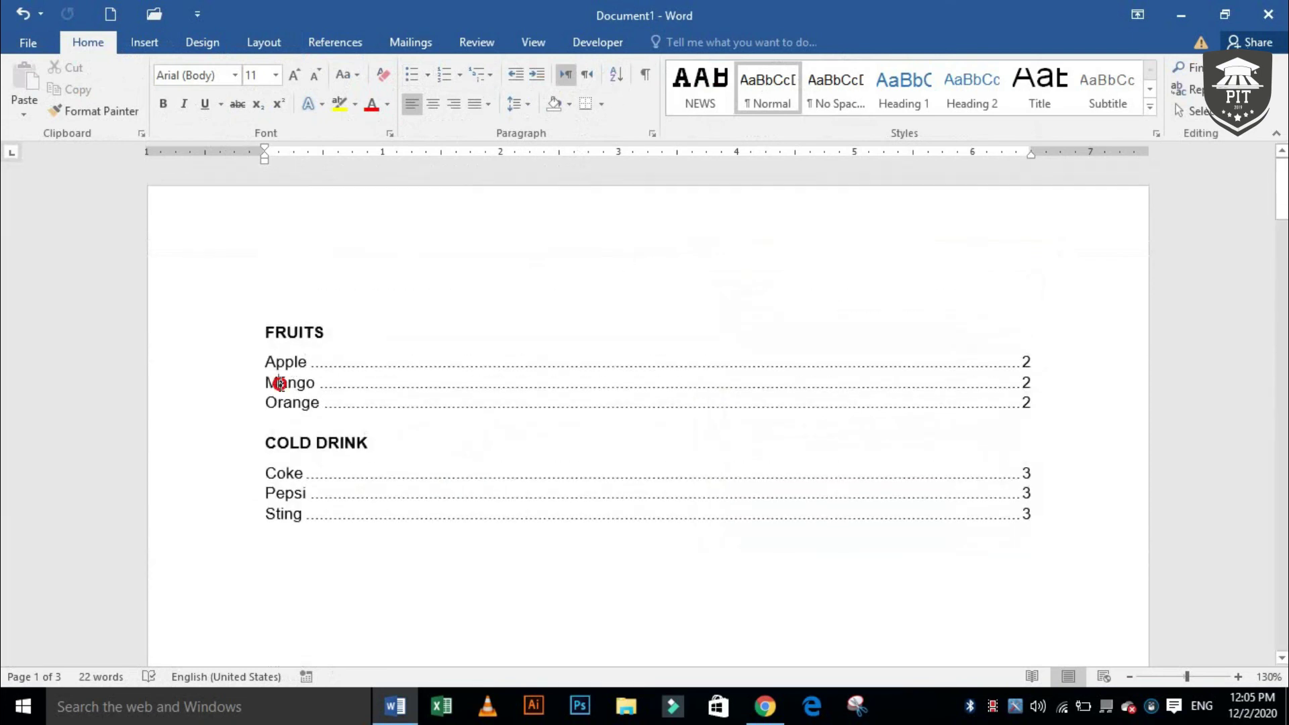
Update the FRUITS section of the table of authorities to include the newly marked citation.
triple_click(279, 384)
click(666, 276)
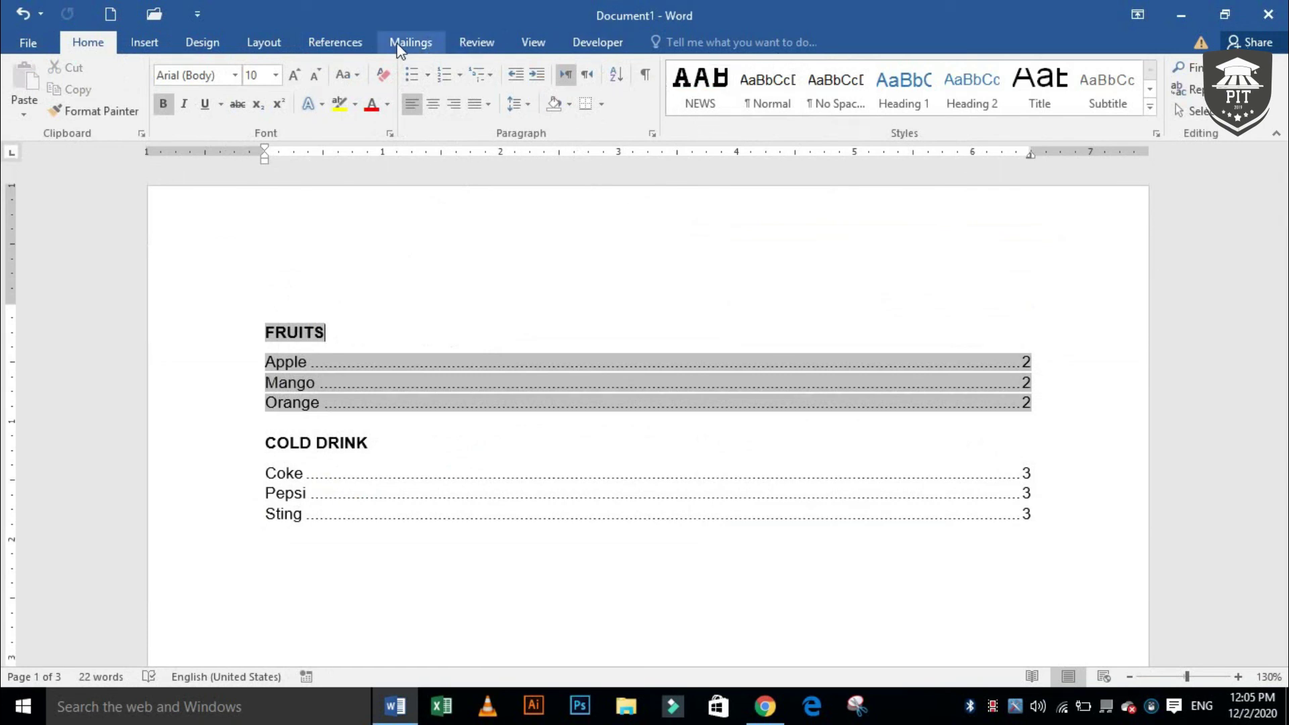
click(335, 43)
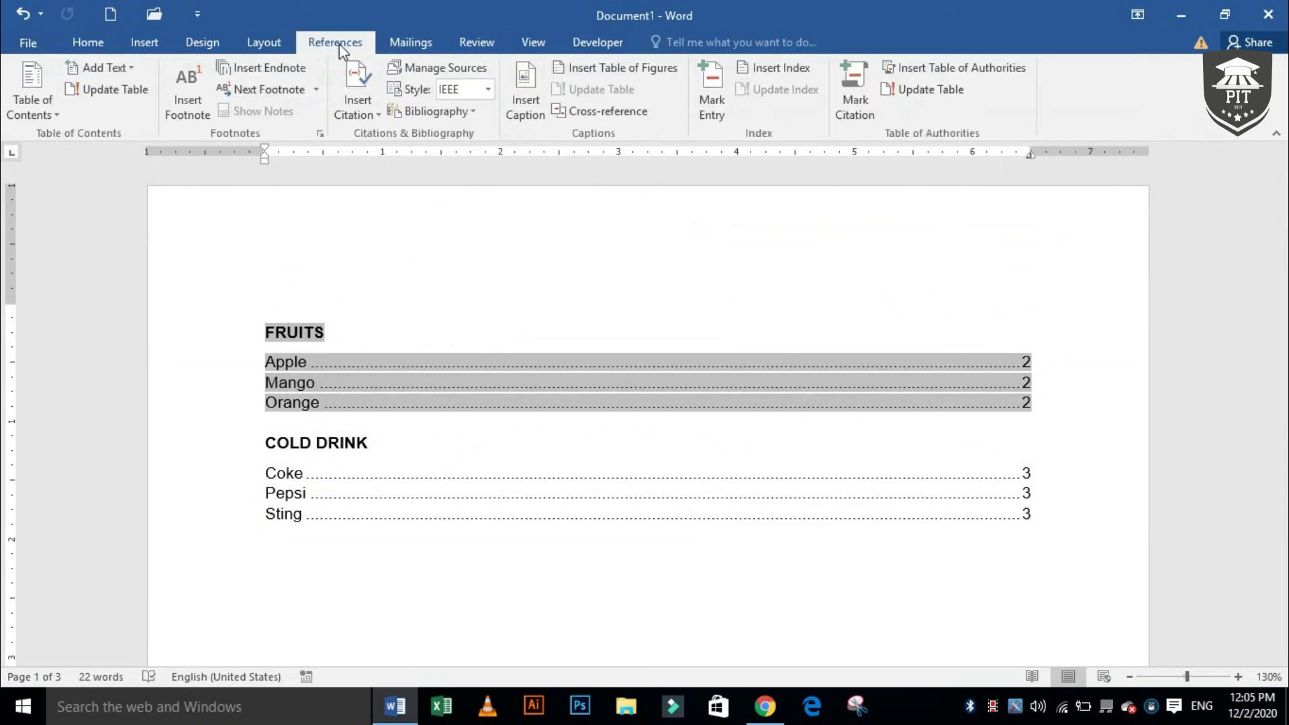
click(905, 88)
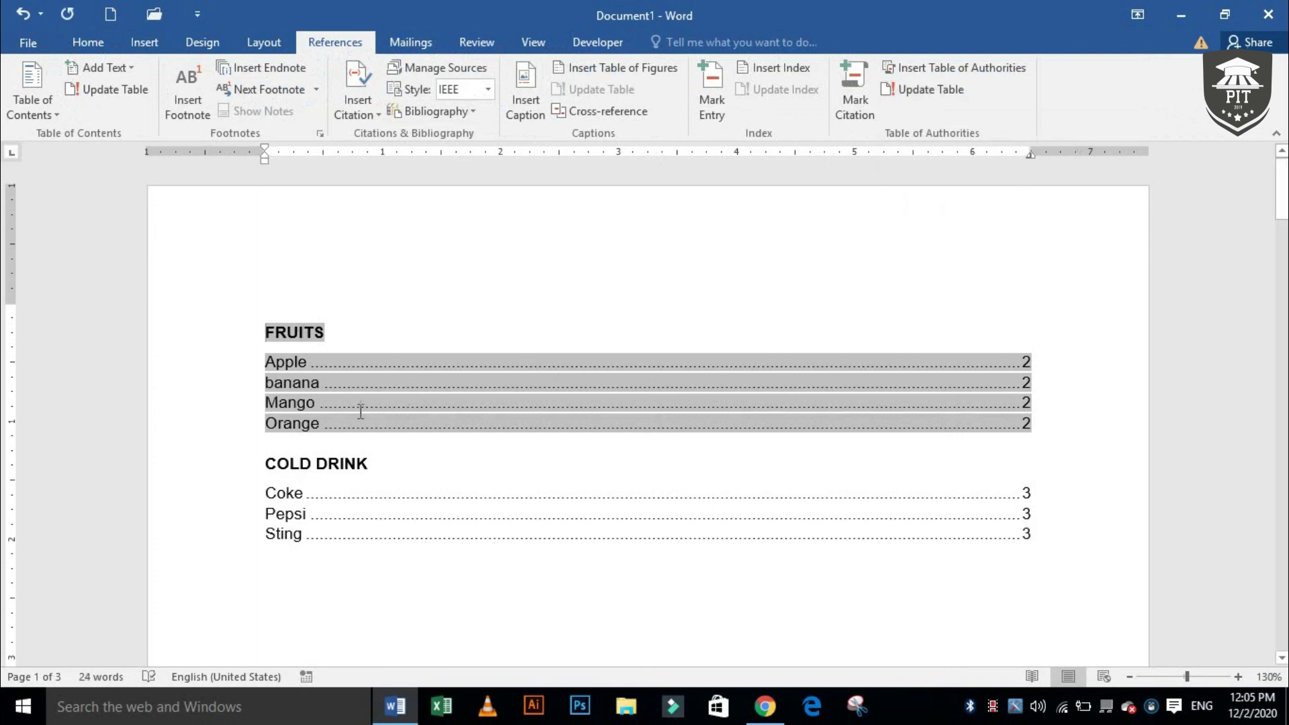
click(521, 444)
click(831, 262)
click(1083, 396)
click(210, 401)
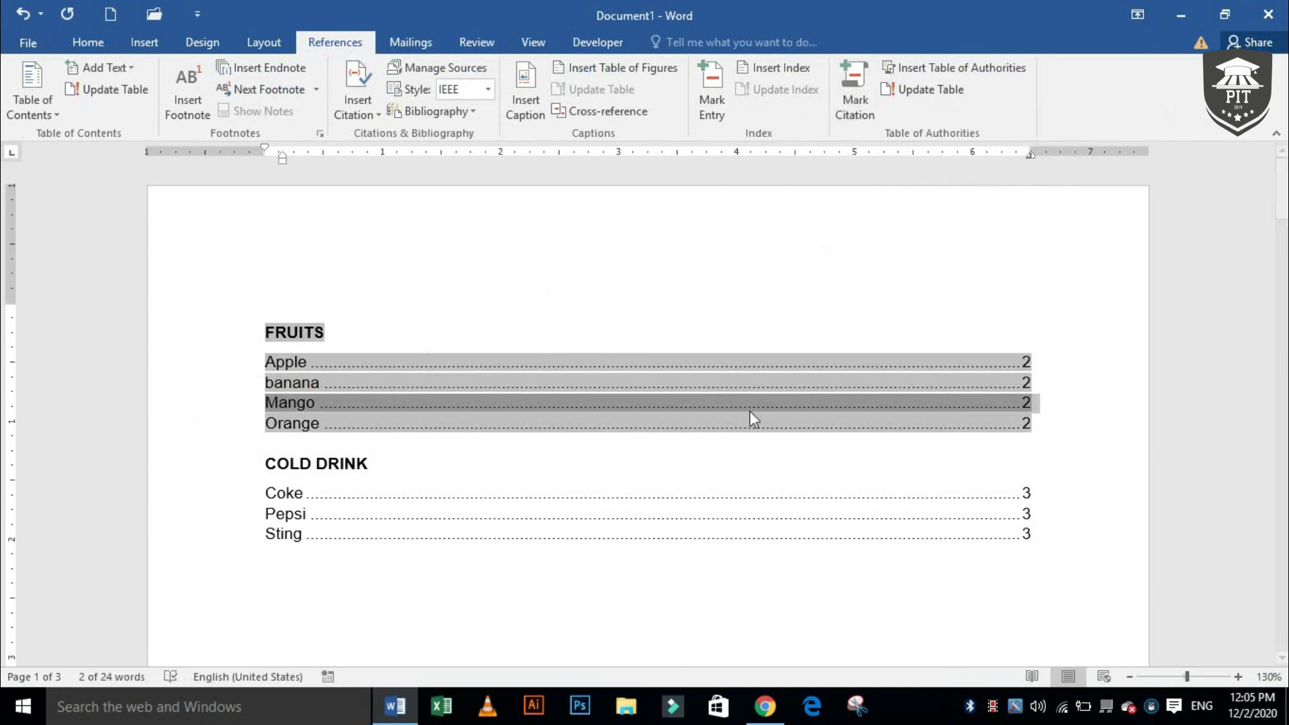
click(513, 502)
triple_click(513, 501)
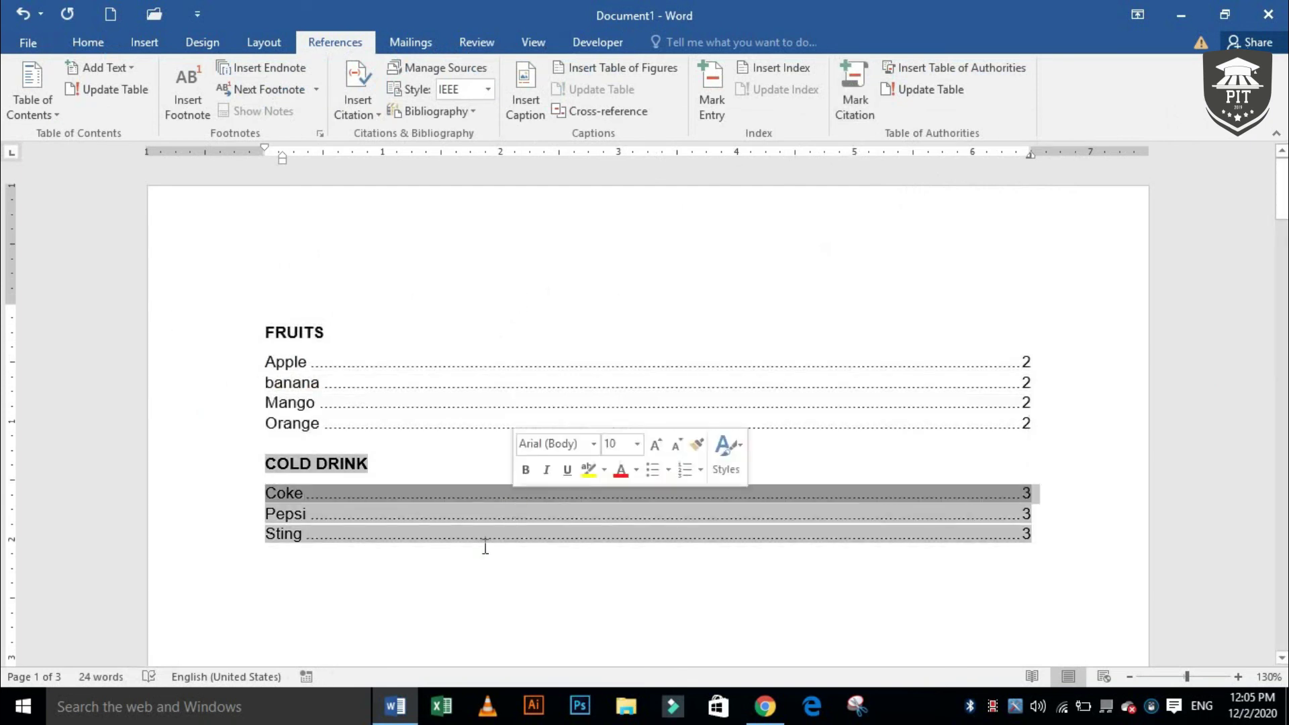
double_click(485, 547)
drag(135, 575, 137, 468)
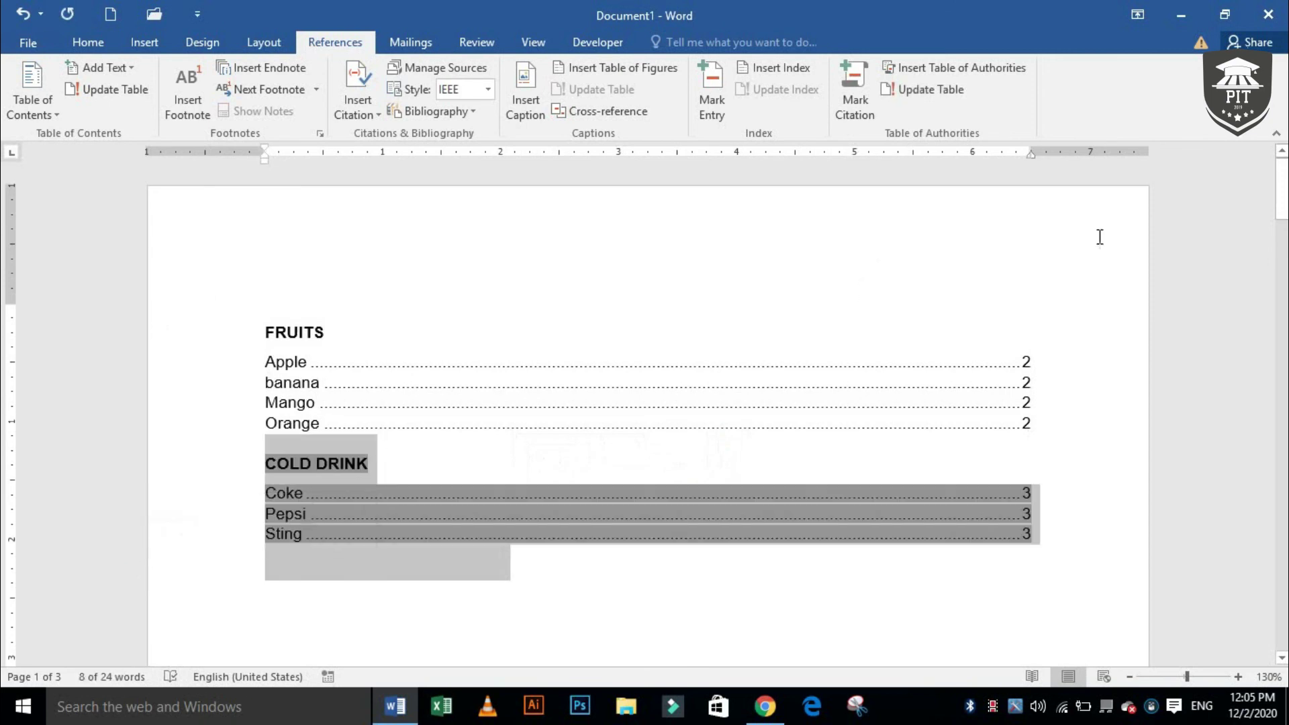
click(1067, 337)
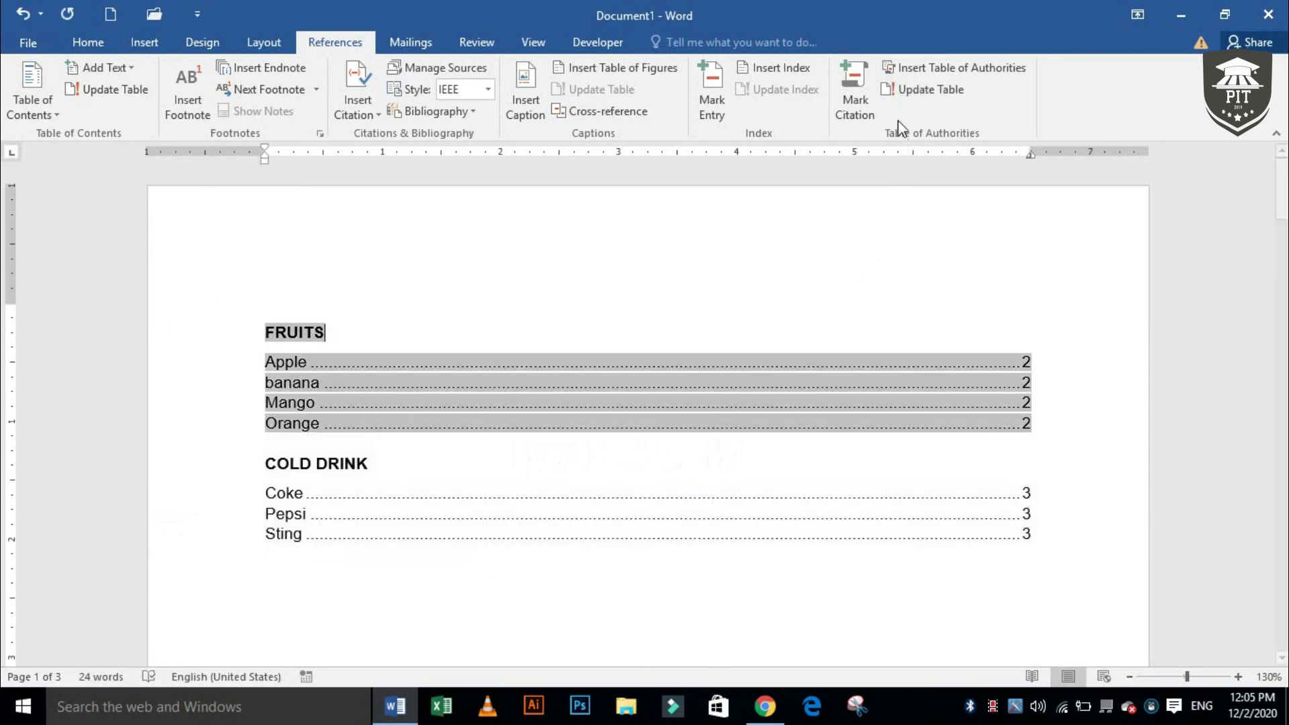